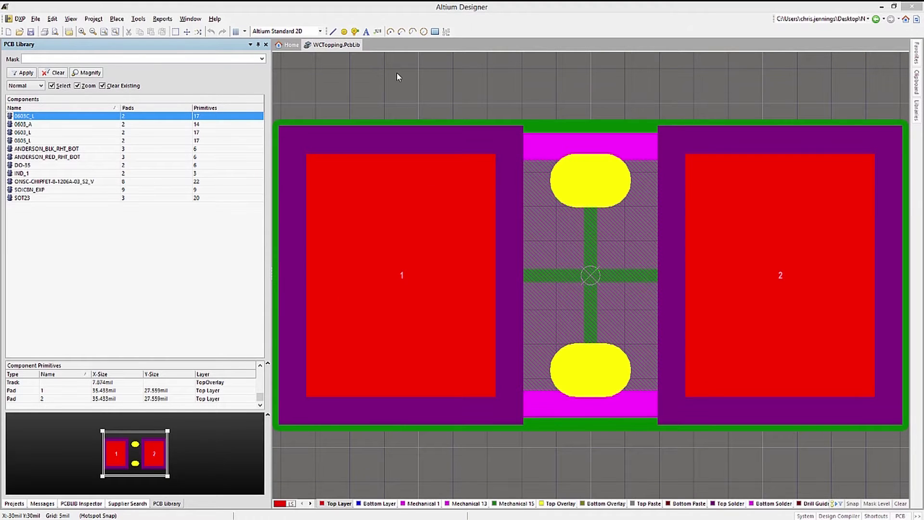
Preview the 0603C_L and ANDERSON_RED_RHT_BOT footprints in 3D, then return to the 2D view.
{"action": "left_click", "coordinate": [397, 73]}
{"action": "key", "text": "3"}
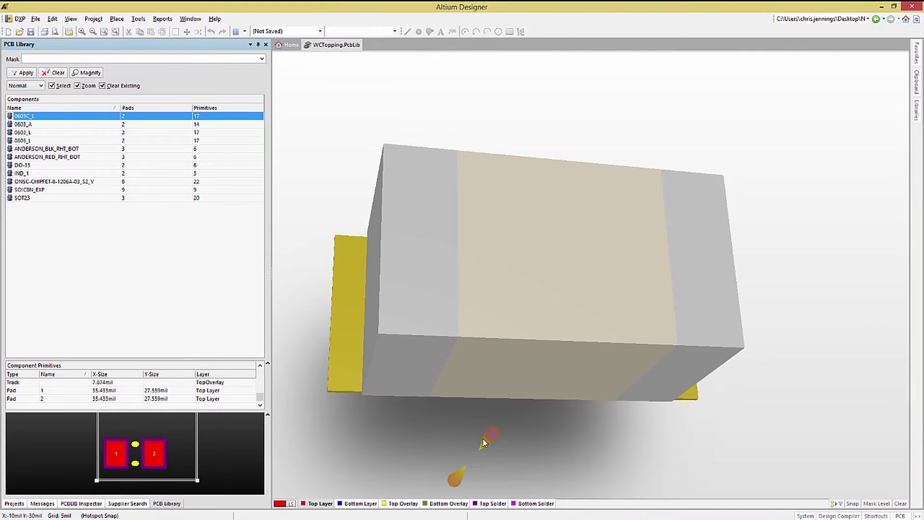
{"action": "left_click", "coordinate": [43, 157]}
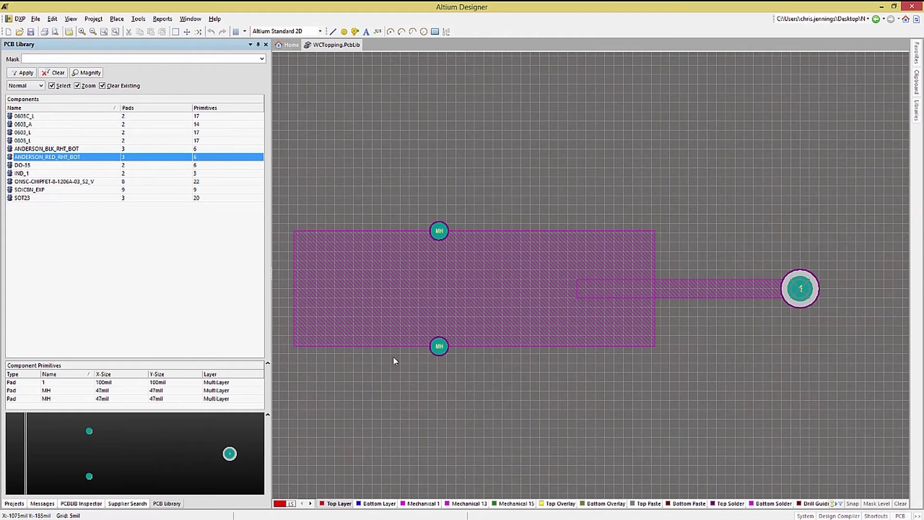
{"action": "key", "text": "3"}
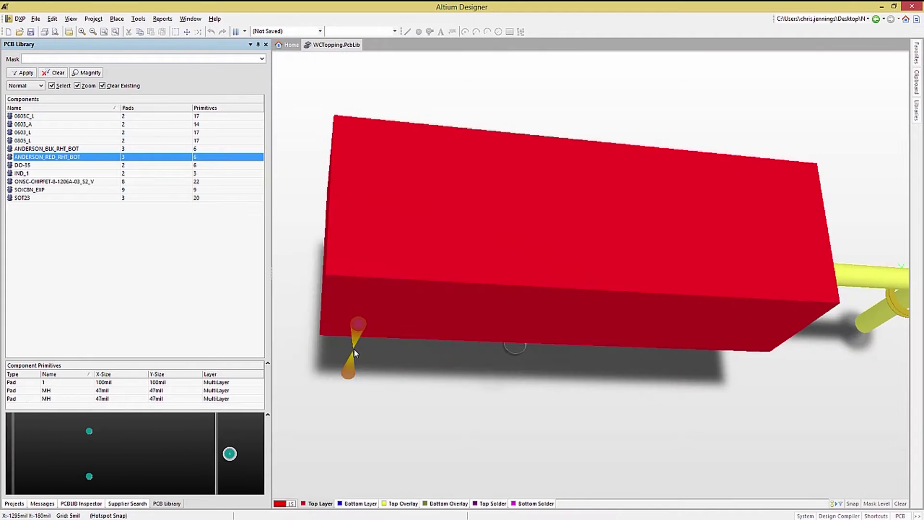
{"action": "key", "text": "2"}
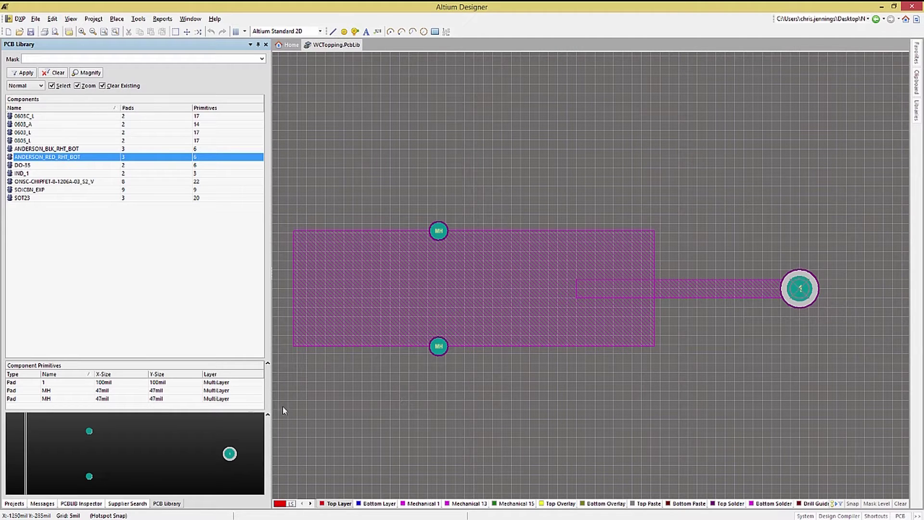
Close the WCTopping.PcbLib library with Close Project Documents on Free Documents.
{"action": "left_click", "coordinate": [14, 503]}
{"action": "right_click", "coordinate": [45, 110]}
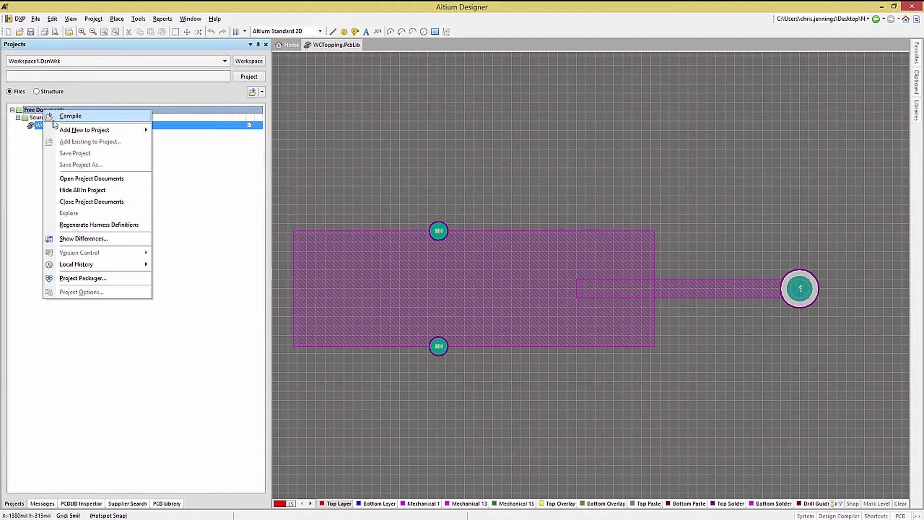
{"action": "left_click", "coordinate": [90, 202]}
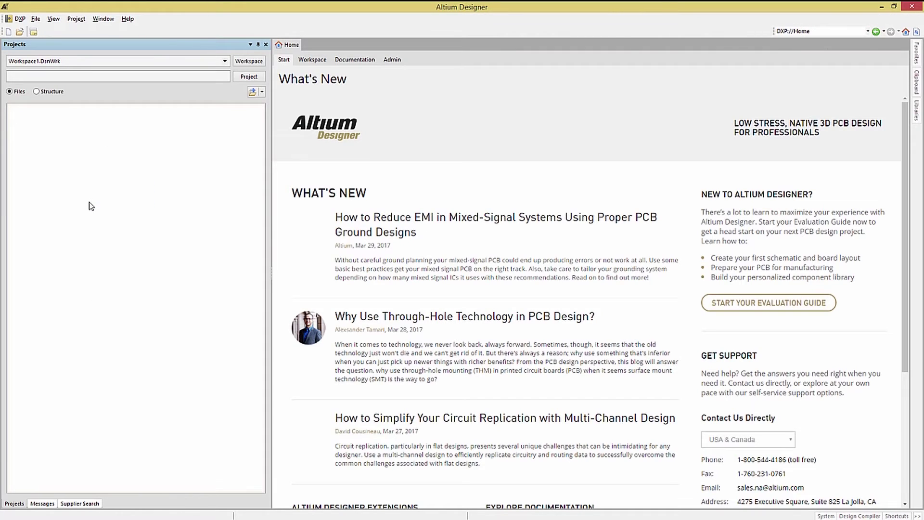
Go to File > New > Library to begin a new library.
{"action": "left_click", "coordinate": [36, 19]}
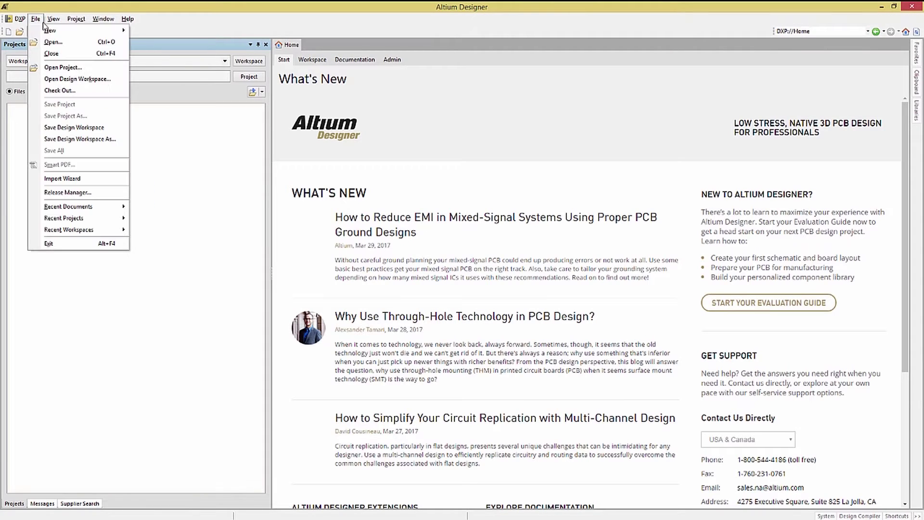
{"action": "mouse_move", "coordinate": [68, 30]}
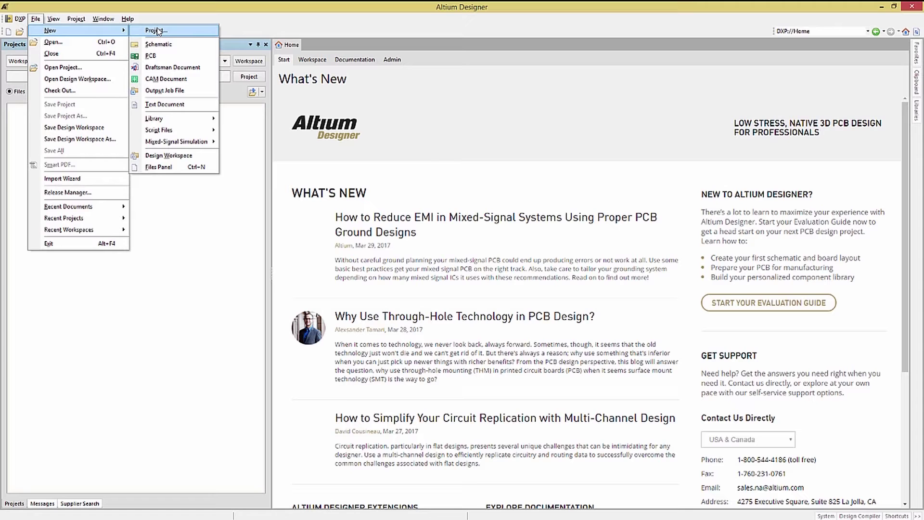
{"action": "mouse_move", "coordinate": [188, 120]}
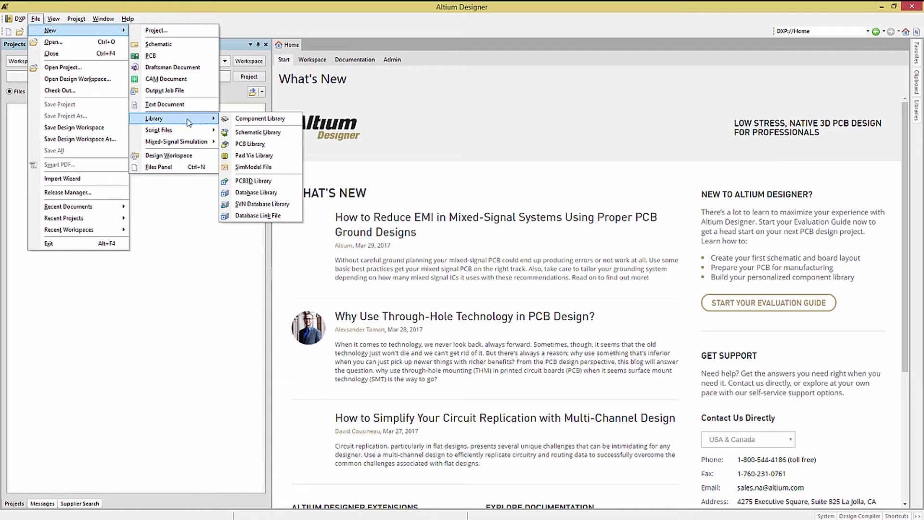
Create a PCB library and rename PCBCOMPONENT_1 to 2PinDevice, keeping type Standard.
{"action": "left_click", "coordinate": [250, 144]}
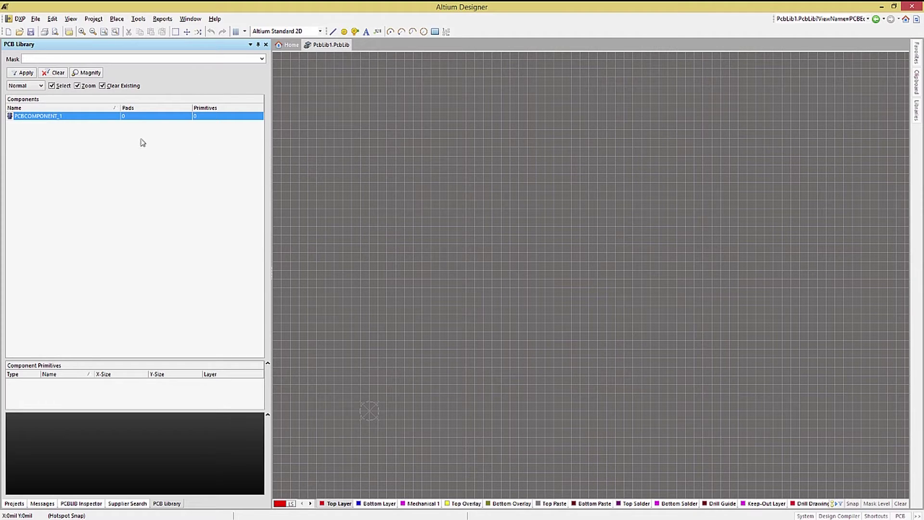
{"action": "double_click", "coordinate": [34, 117]}
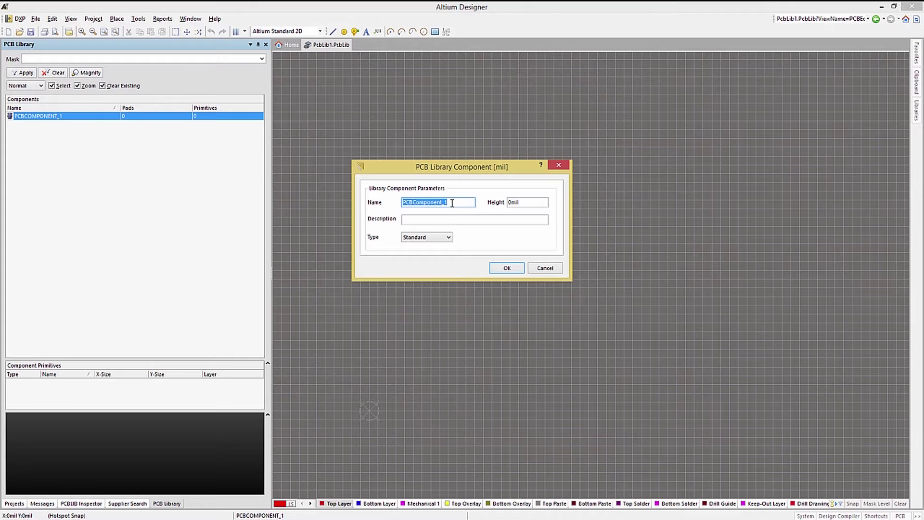
{"action": "type", "text": "2PinDevice"}
{"action": "double_click", "coordinate": [542, 203]}
{"action": "left_click", "coordinate": [498, 220]}
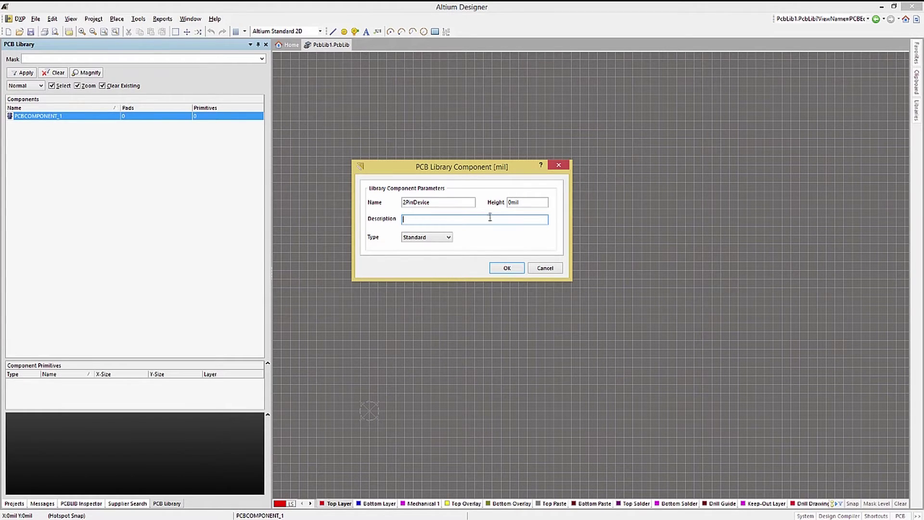
{"action": "left_click", "coordinate": [449, 238]}
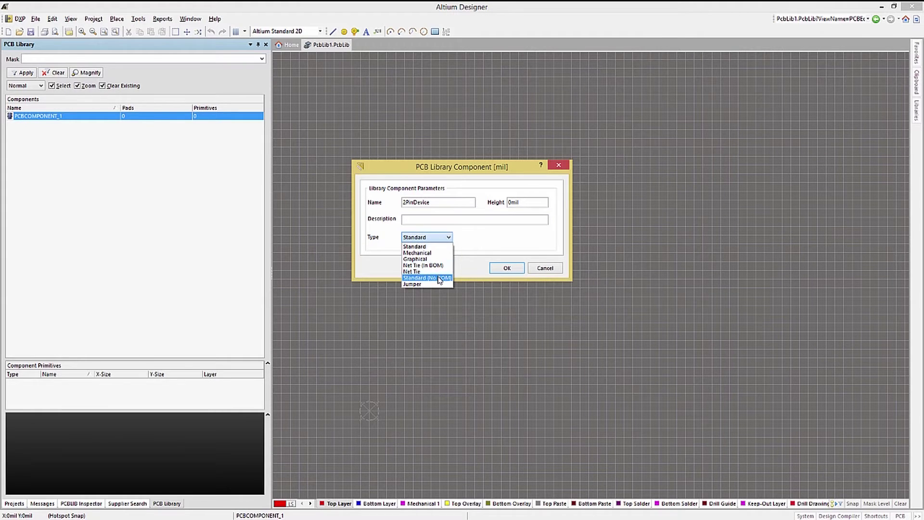
{"action": "left_click", "coordinate": [434, 247]}
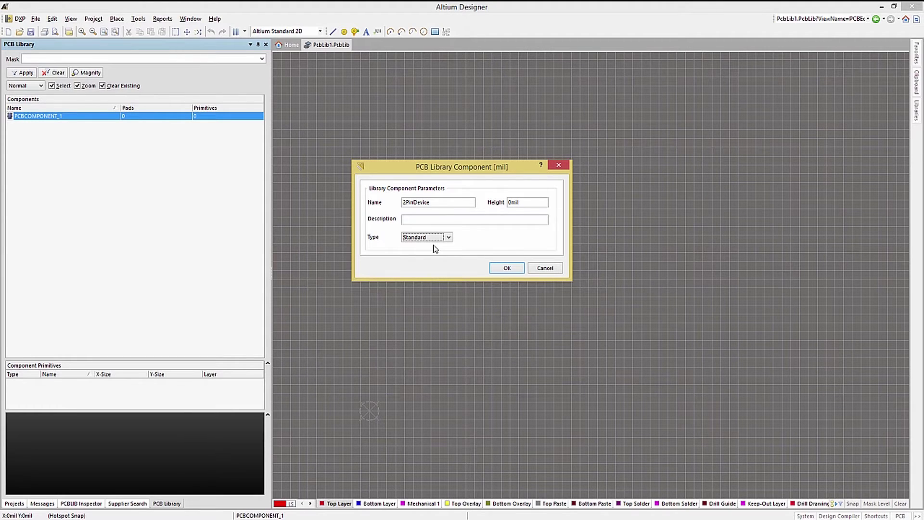
{"action": "left_click", "coordinate": [510, 270]}
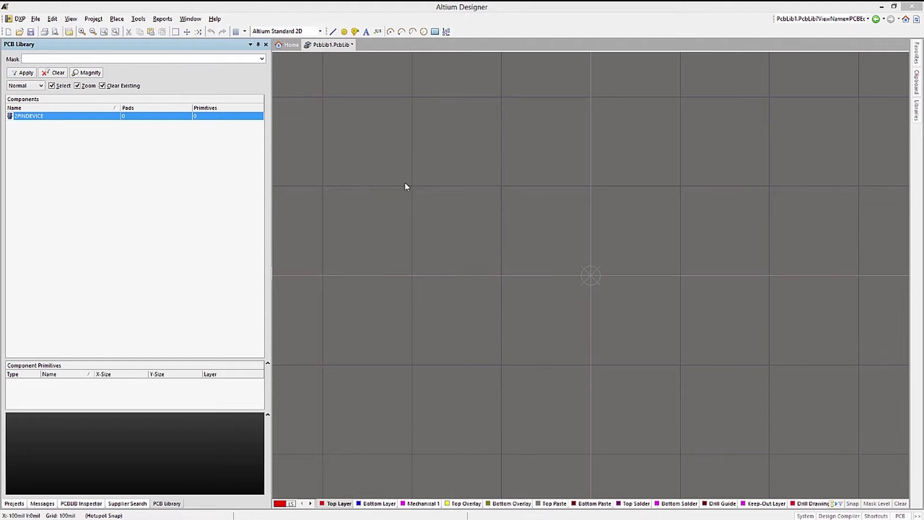
Set the global snap grid to 200mil.
{"action": "left_click", "coordinate": [246, 32]}
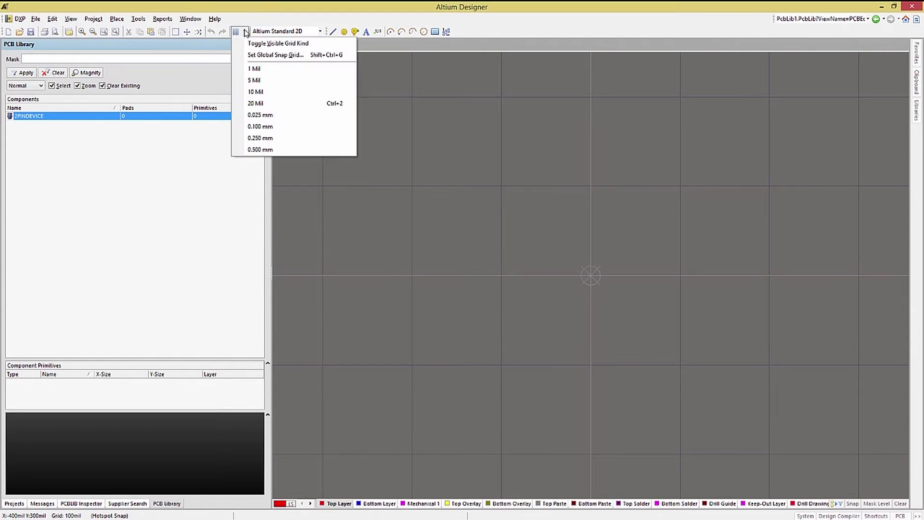
{"action": "left_click", "coordinate": [259, 55]}
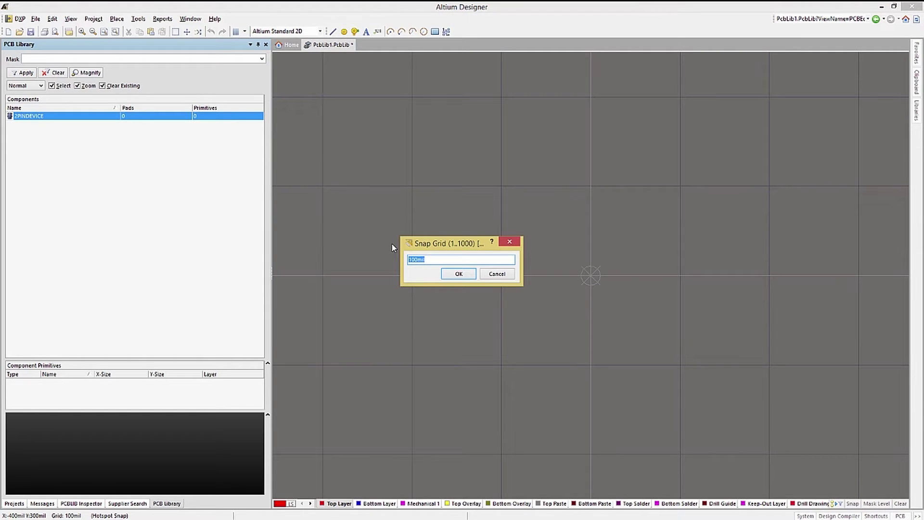
{"action": "type", "text": "200"}
{"action": "left_click", "coordinate": [457, 274]}
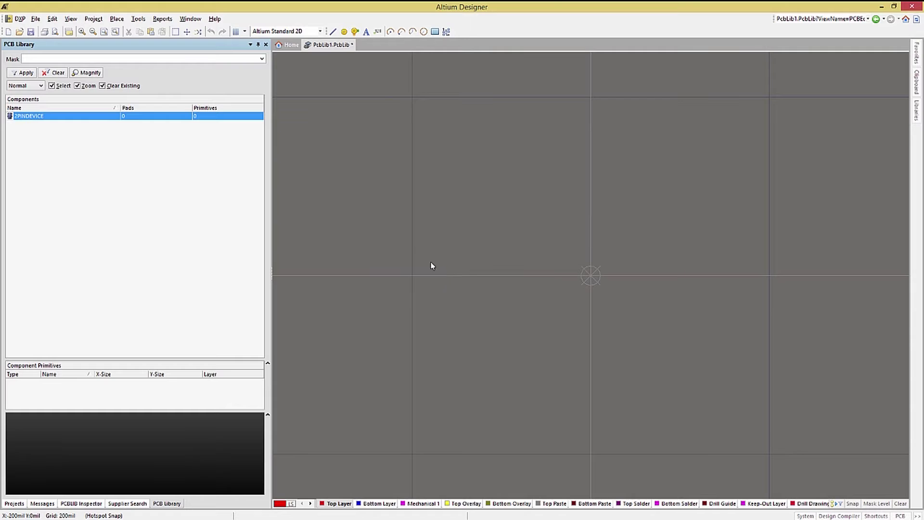
{"action": "left_click", "coordinate": [116, 19]}
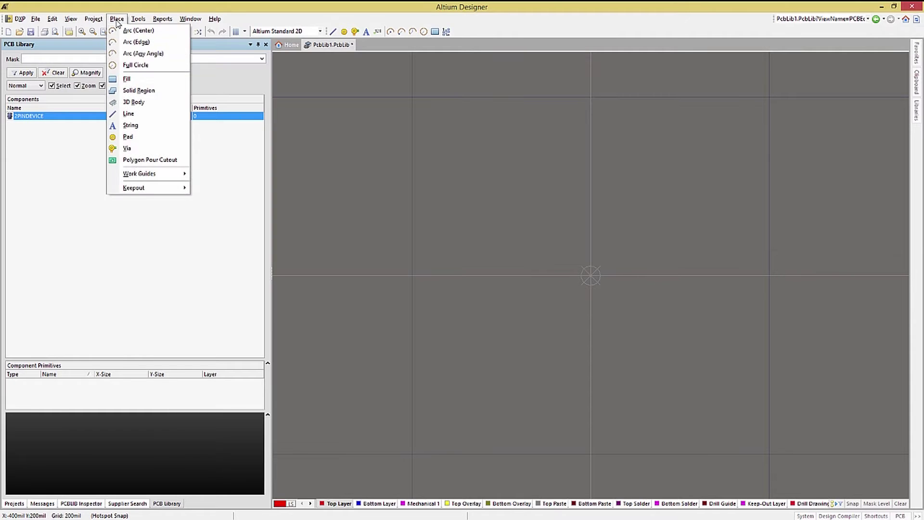
Start placing a pad set to rectangular, 50 × 50mil, with hole size 25.
{"action": "left_click", "coordinate": [125, 138]}
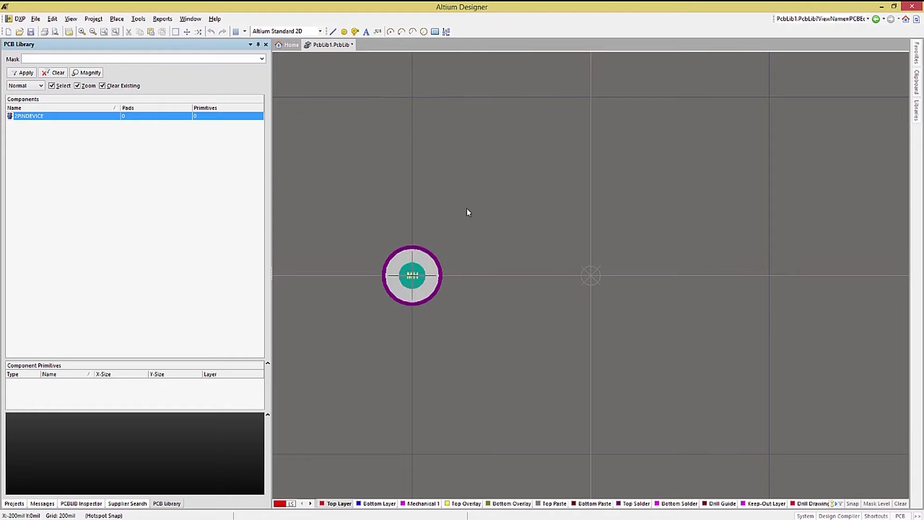
{"action": "key", "text": "Tab"}
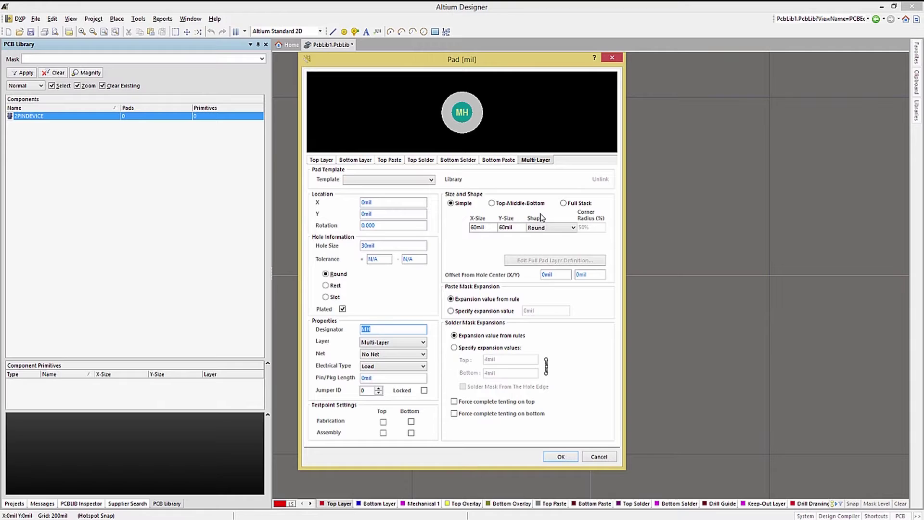
{"action": "left_click", "coordinate": [574, 228]}
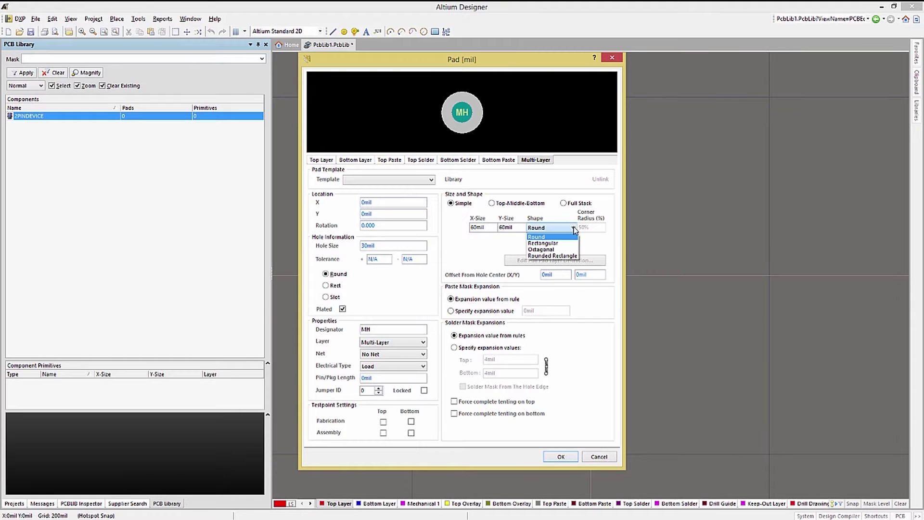
{"action": "left_click", "coordinate": [553, 244]}
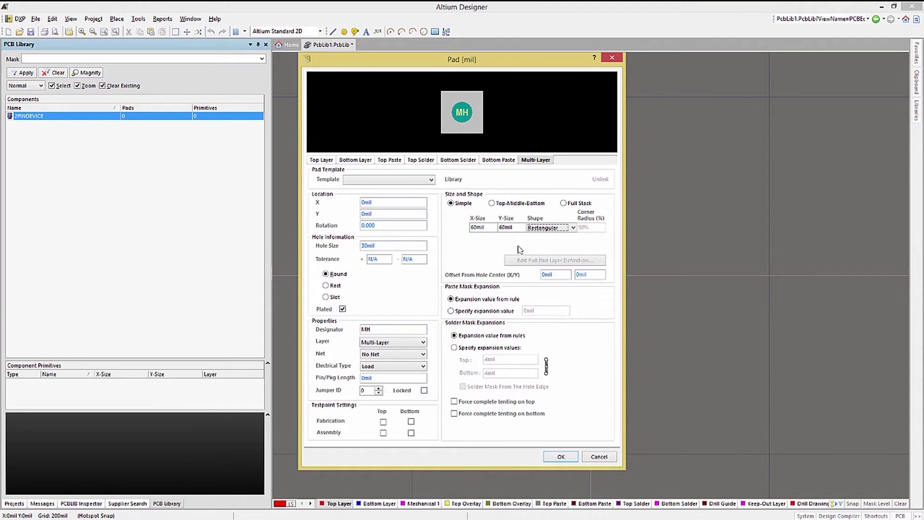
{"action": "left_click", "coordinate": [489, 228]}
{"action": "left_click_drag", "start_coordinate": [488, 228], "coordinate": [466, 229]}
{"action": "type", "text": "50"}
{"action": "left_click_drag", "start_coordinate": [514, 228], "coordinate": [496, 228]}
{"action": "type", "text": "50"}
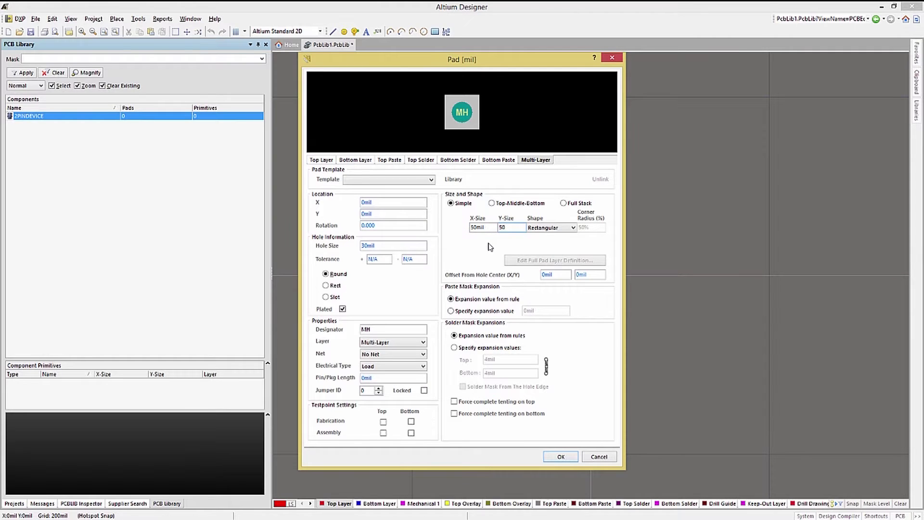
{"action": "double_click", "coordinate": [381, 246]}
{"action": "type", "text": "25"}
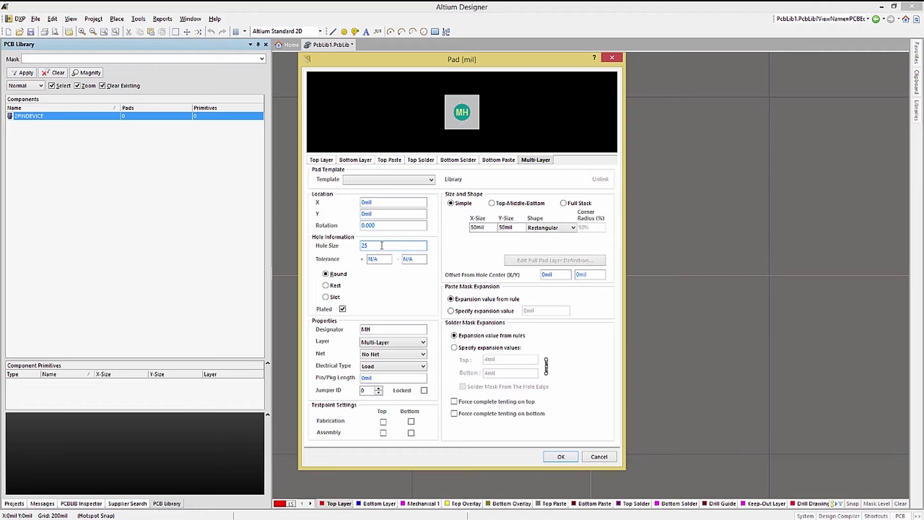
Give the pad a 30mil plated hole on Multi-Layer, designator 1, mask expansions from rules.
{"action": "left_click", "coordinate": [343, 309]}
{"action": "left_click", "coordinate": [423, 342]}
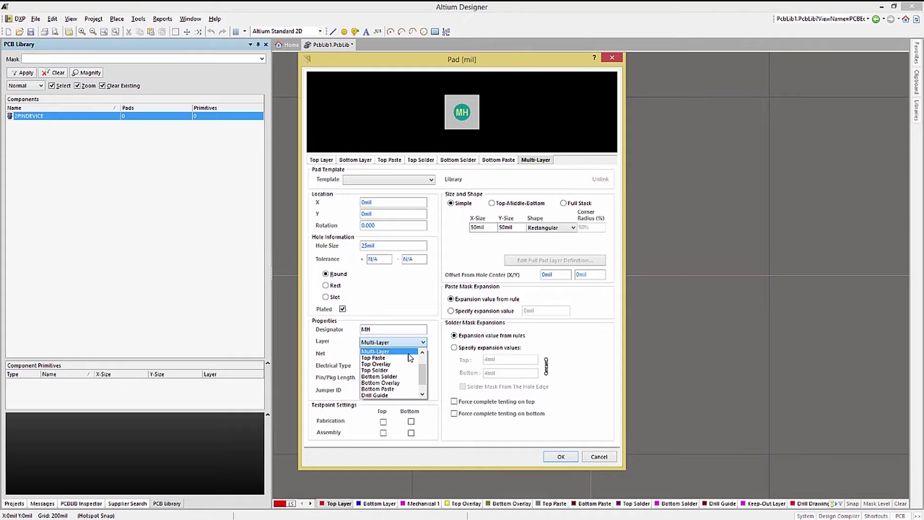
{"action": "left_click", "coordinate": [409, 354]}
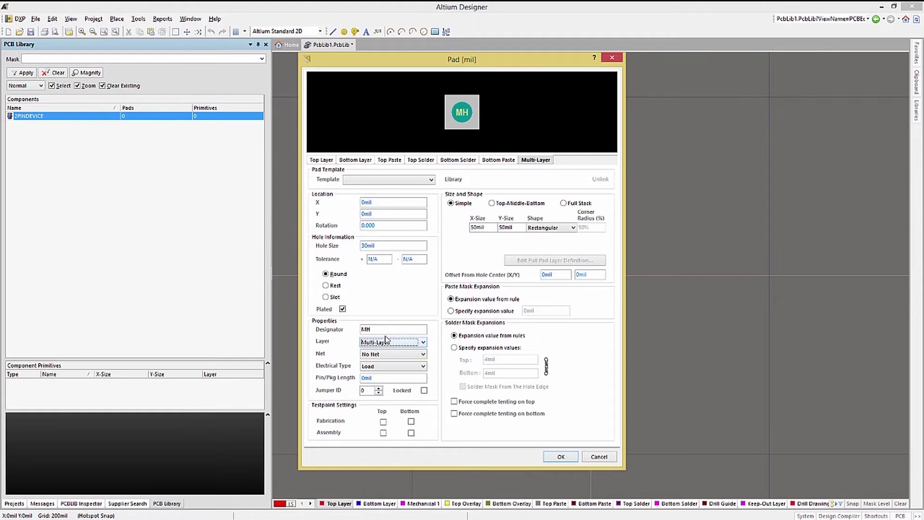
{"action": "left_click_drag", "start_coordinate": [385, 330], "coordinate": [356, 331]}
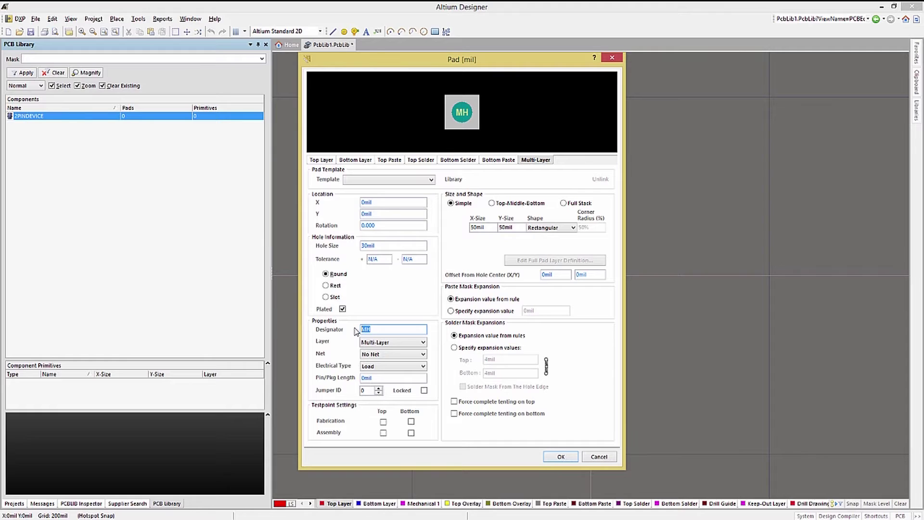
{"action": "type", "text": "1"}
{"action": "left_click", "coordinate": [474, 301]}
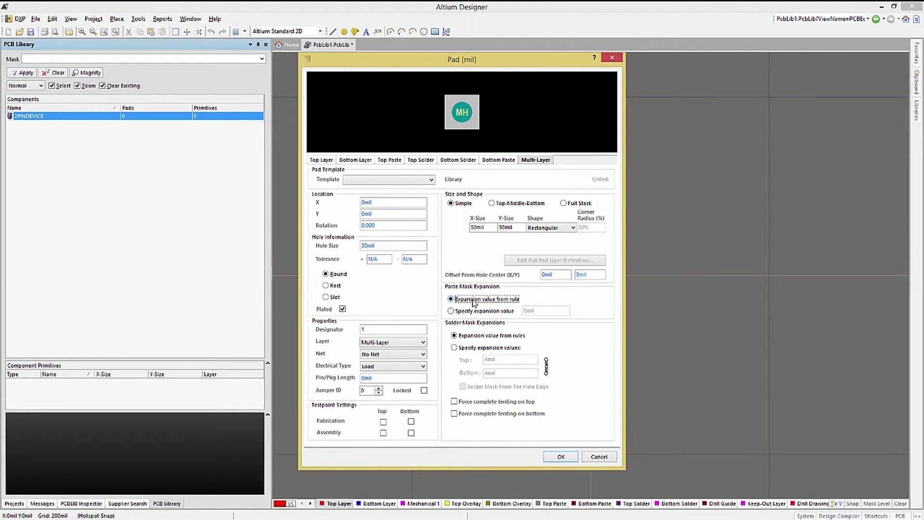
{"action": "left_click", "coordinate": [486, 337]}
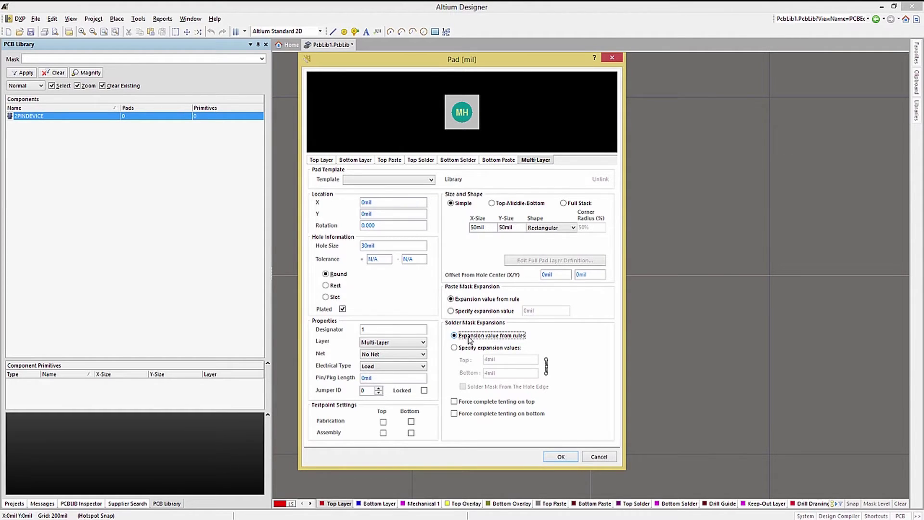
{"action": "left_click", "coordinate": [561, 457]}
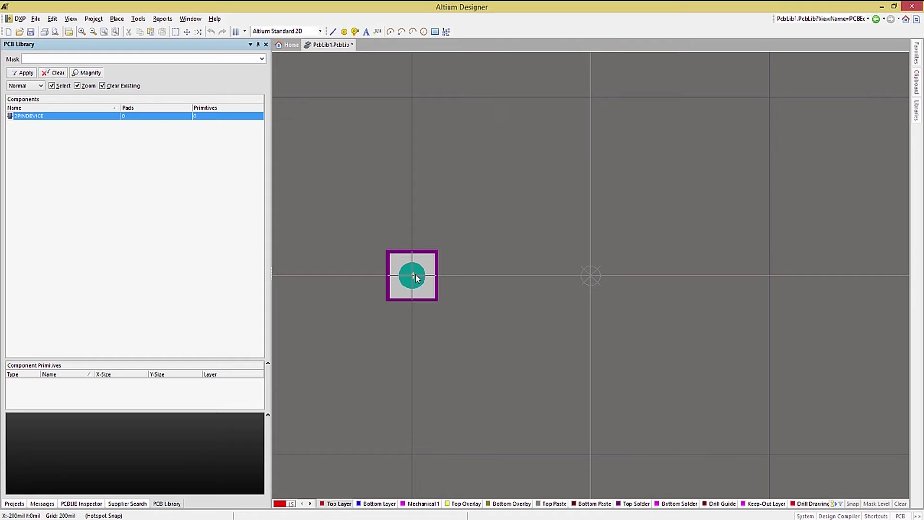
Place pad 1 at -200mil left of the origin and bring up pad 2's properties.
{"action": "left_click", "coordinate": [415, 275]}
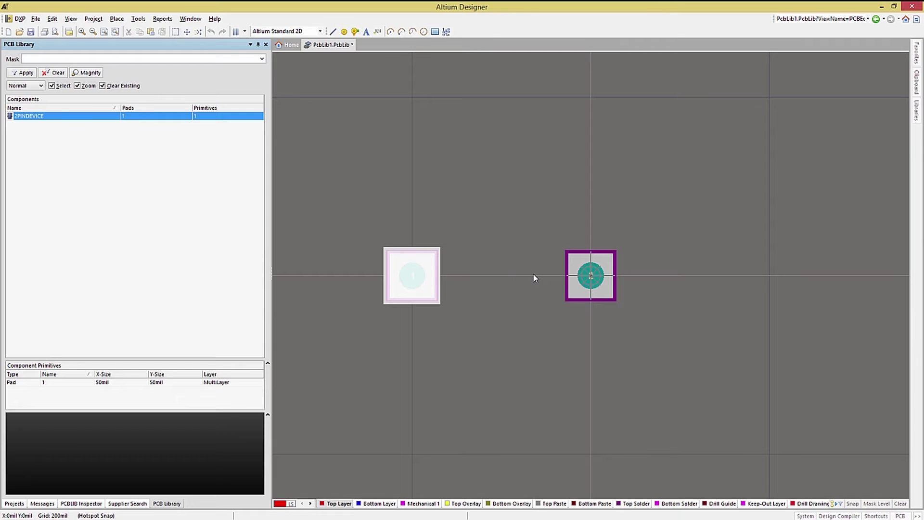
{"action": "key", "text": "Tab"}
Make pad 2 round and place it at +200mil right of the origin.
{"action": "left_click", "coordinate": [558, 227]}
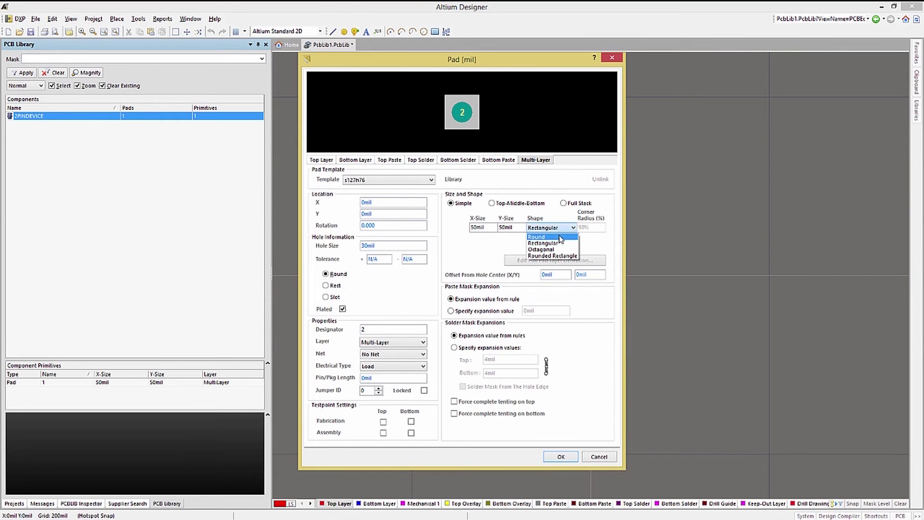
{"action": "left_click", "coordinate": [560, 236]}
{"action": "left_click", "coordinate": [563, 457]}
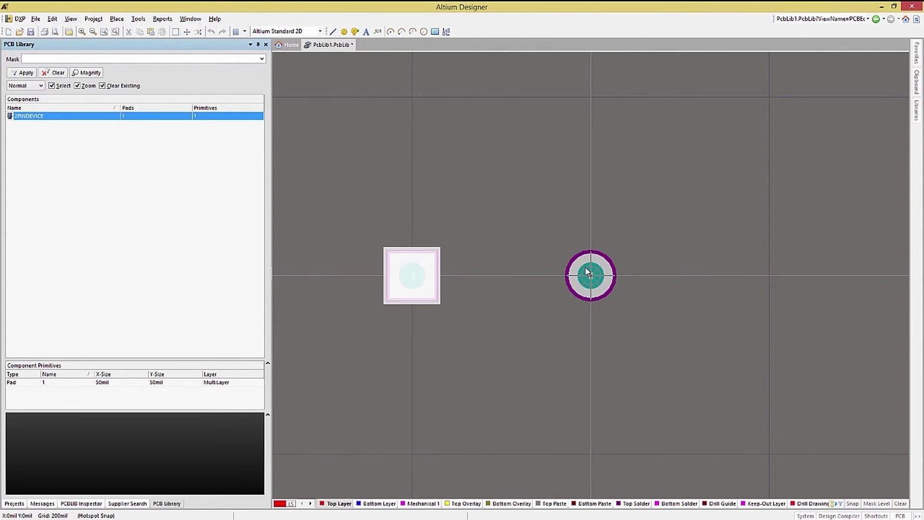
{"action": "left_click", "coordinate": [715, 276]}
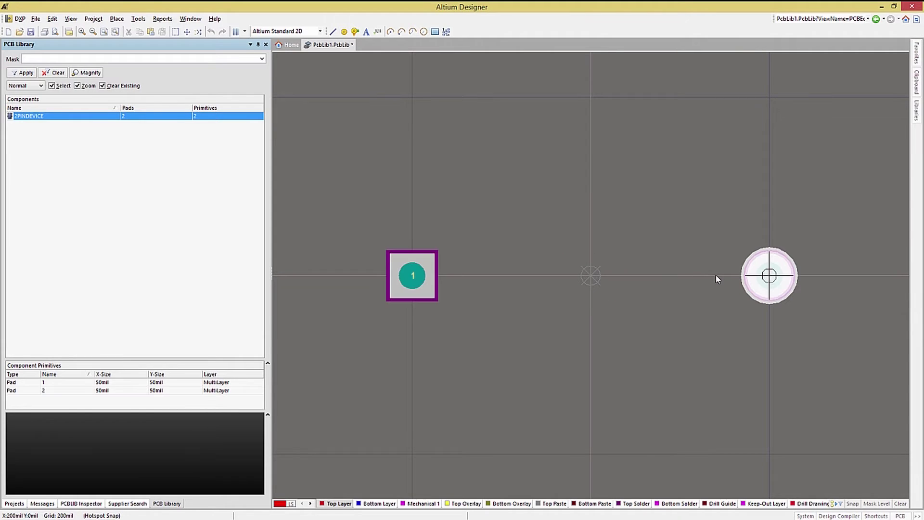
{"action": "key", "text": "Escape"}
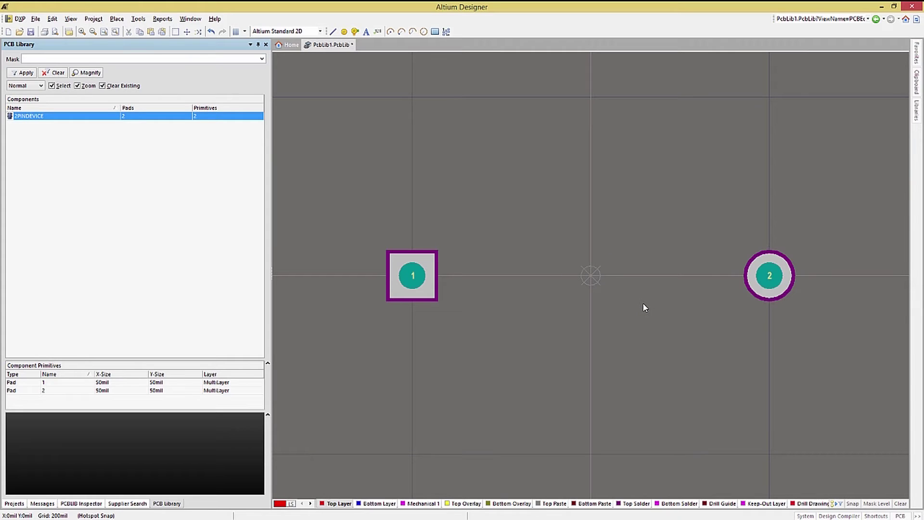
{"action": "left_click", "coordinate": [51, 19]}
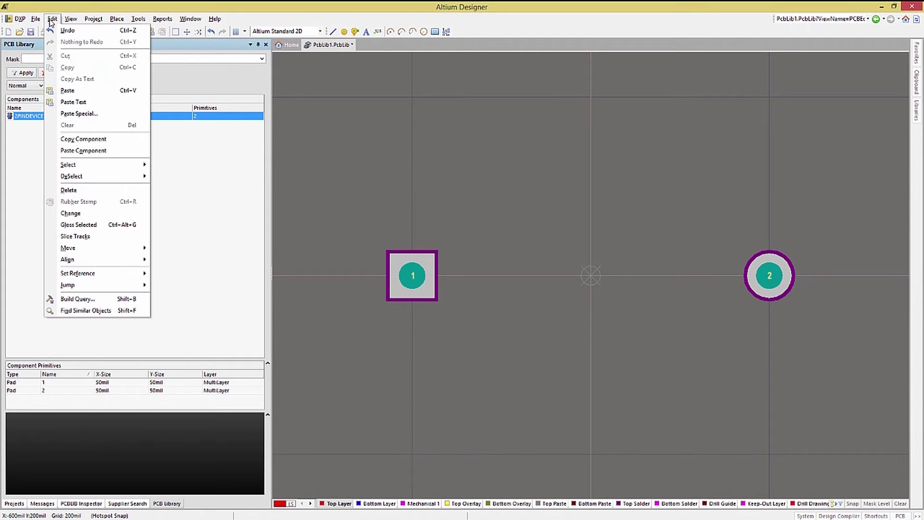
{"action": "mouse_move", "coordinate": [77, 274]}
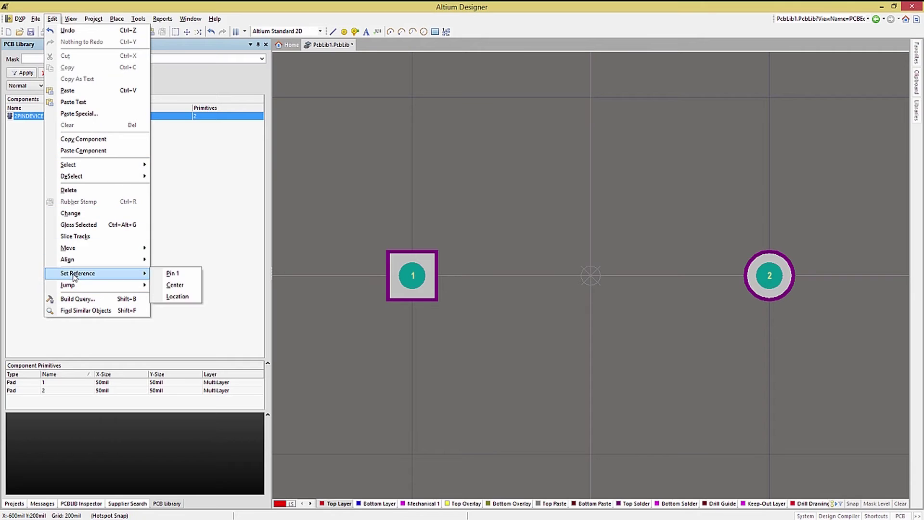
{"action": "left_click", "coordinate": [171, 274]}
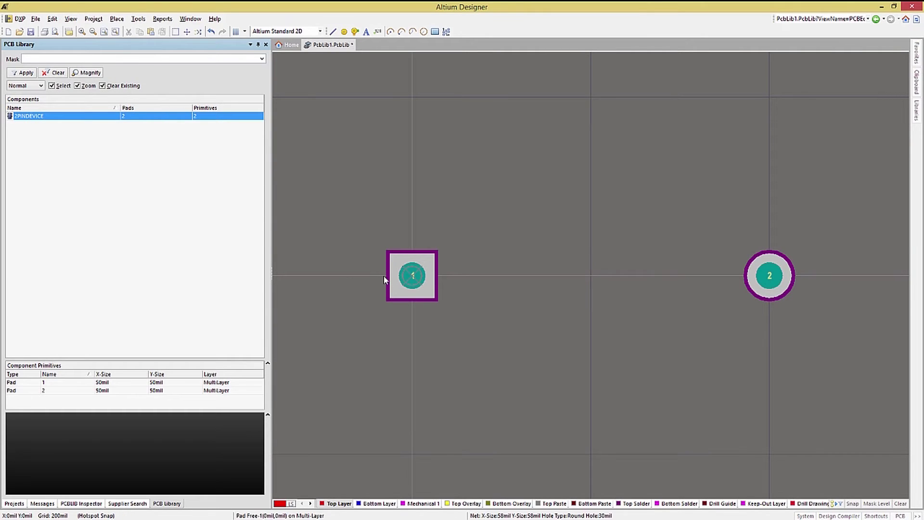
{"action": "left_click", "coordinate": [53, 19]}
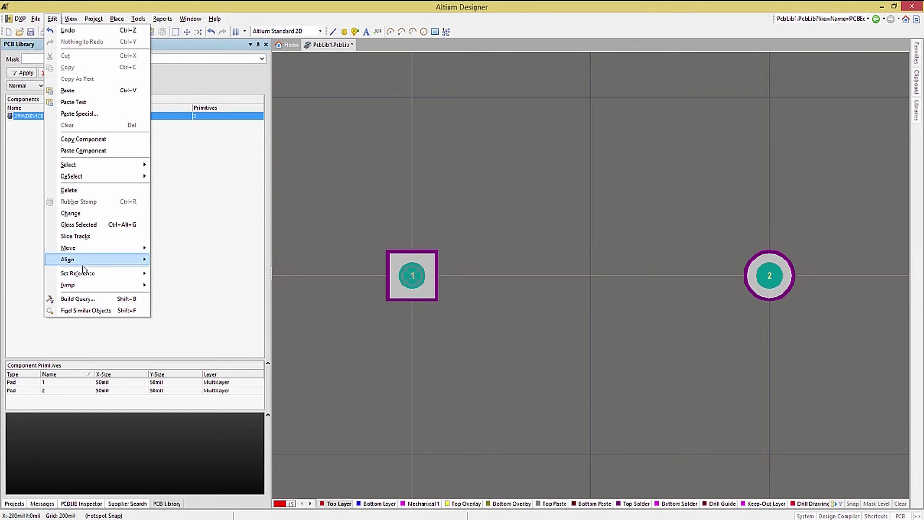
{"action": "mouse_move", "coordinate": [83, 274]}
{"action": "left_click", "coordinate": [173, 285]}
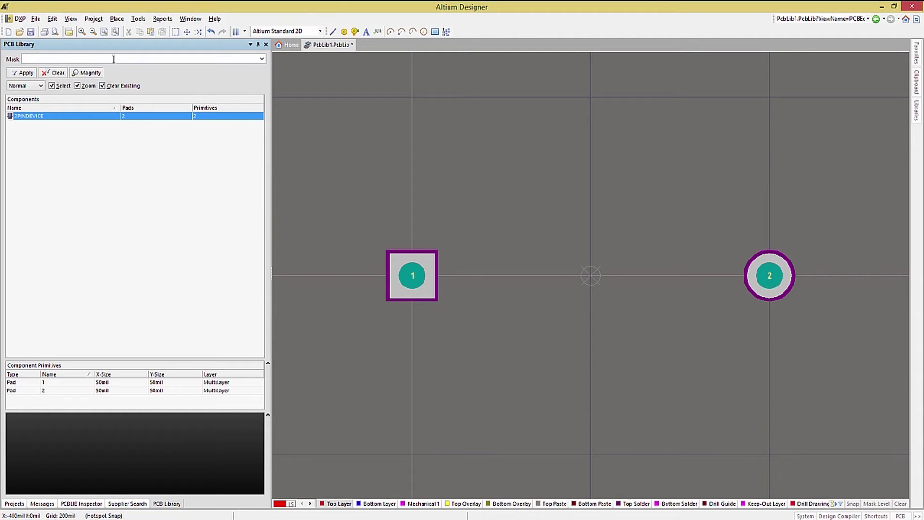
Start drawing outline lines on Top Overlay with a 6mil line width.
{"action": "left_click", "coordinate": [116, 20]}
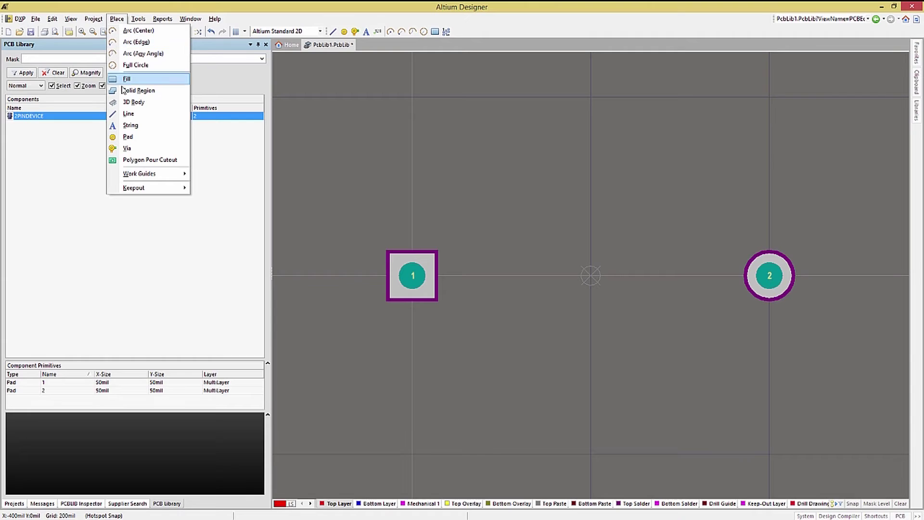
{"action": "left_click", "coordinate": [128, 113]}
{"action": "left_click", "coordinate": [333, 32]}
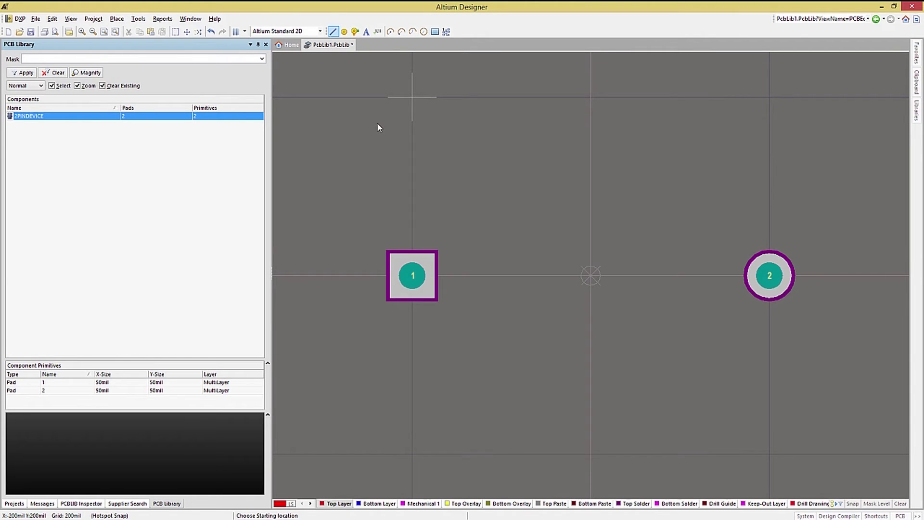
{"action": "key", "text": "Tab"}
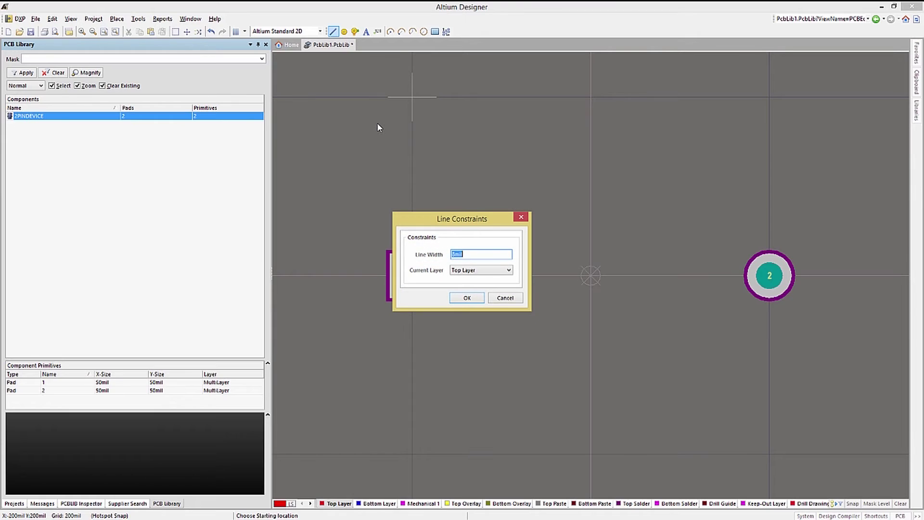
{"action": "left_click", "coordinate": [509, 271]}
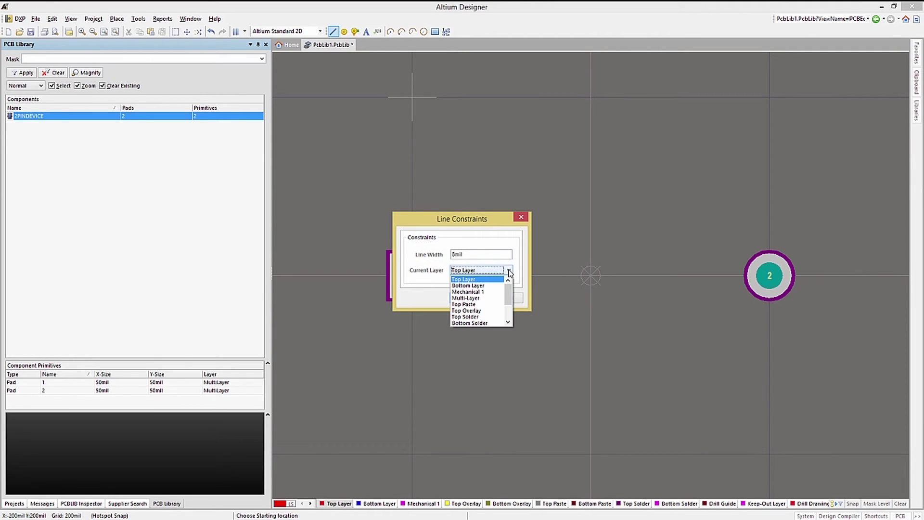
{"action": "left_click", "coordinate": [487, 311]}
{"action": "left_click_drag", "start_coordinate": [456, 254], "coordinate": [452, 254]}
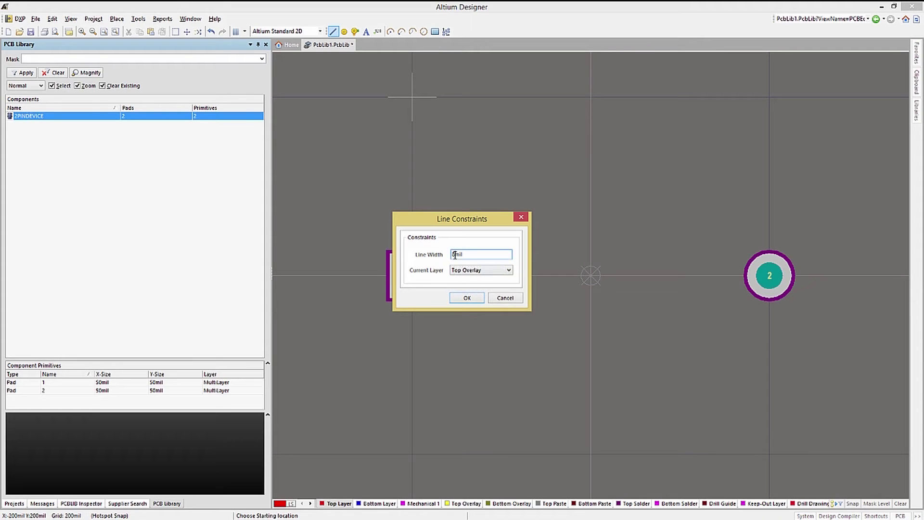
{"action": "type", "text": "6"}
{"action": "left_click", "coordinate": [467, 297]}
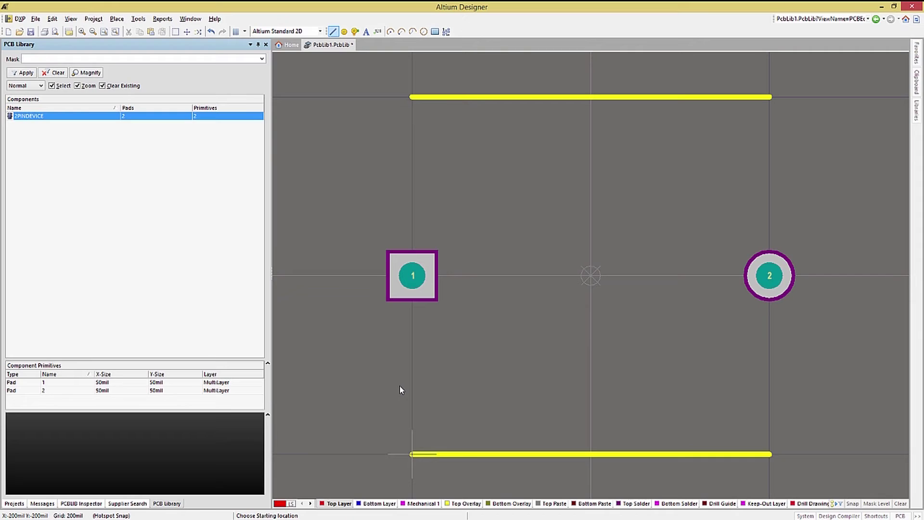
Exit the line tool and zoom out to view the finished two-line outline.
{"action": "key", "text": "Escape"}
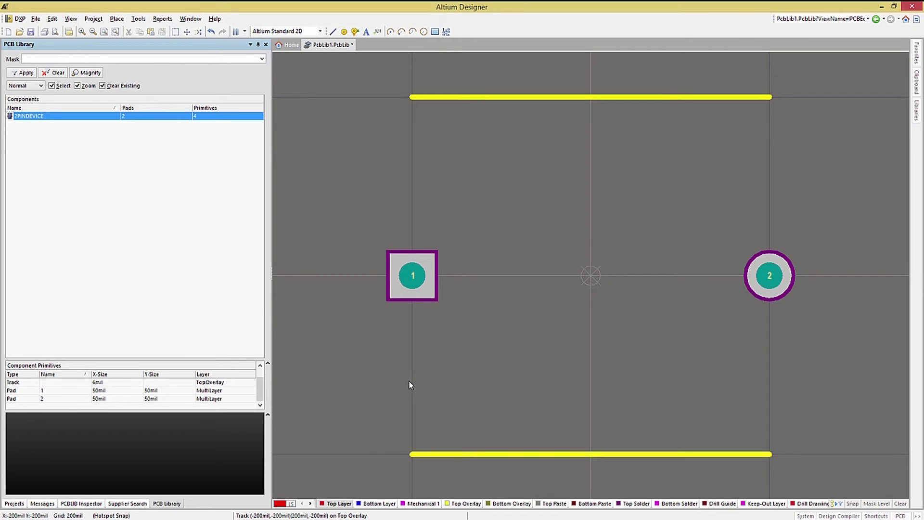
{"action": "scroll", "coordinate": [409, 380], "scroll_direction": "down", "scroll_amount": 2, "text": "ctrl"}
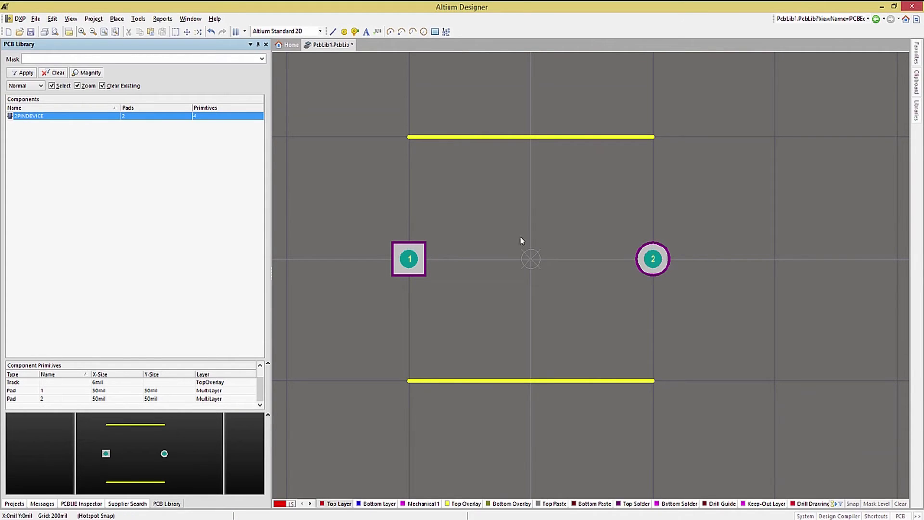
{"action": "left_click", "coordinate": [237, 32]}
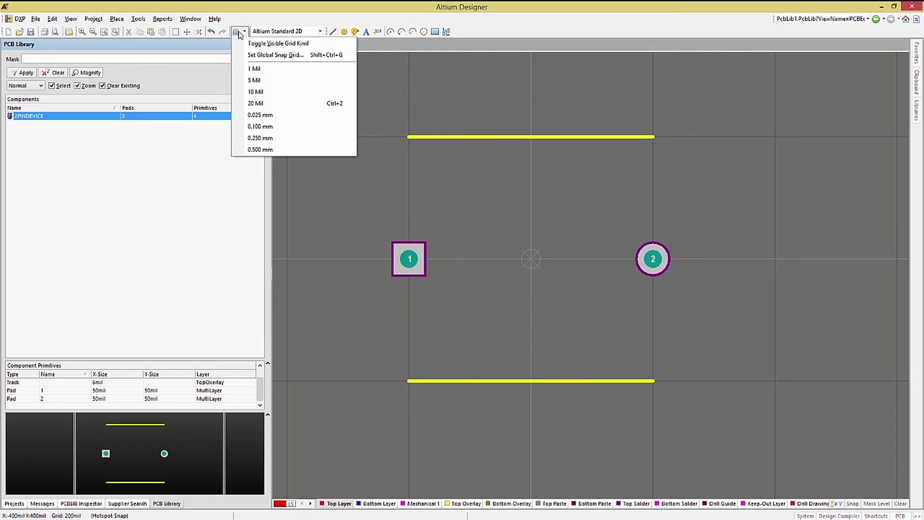
Change the snap grid from 200 mil to 20 mil.
{"action": "left_click", "coordinate": [256, 104]}
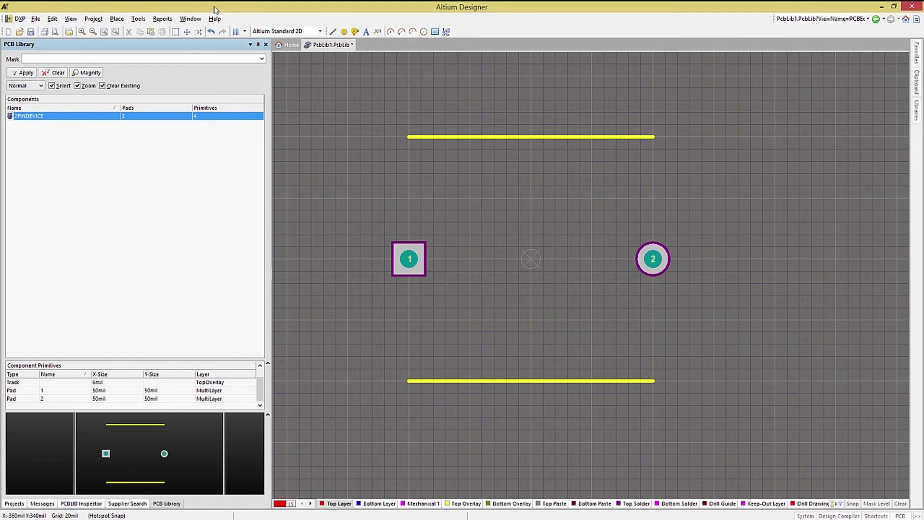
Start placing a 3D body and settle on the Extruded body type.
{"action": "left_click", "coordinate": [117, 20]}
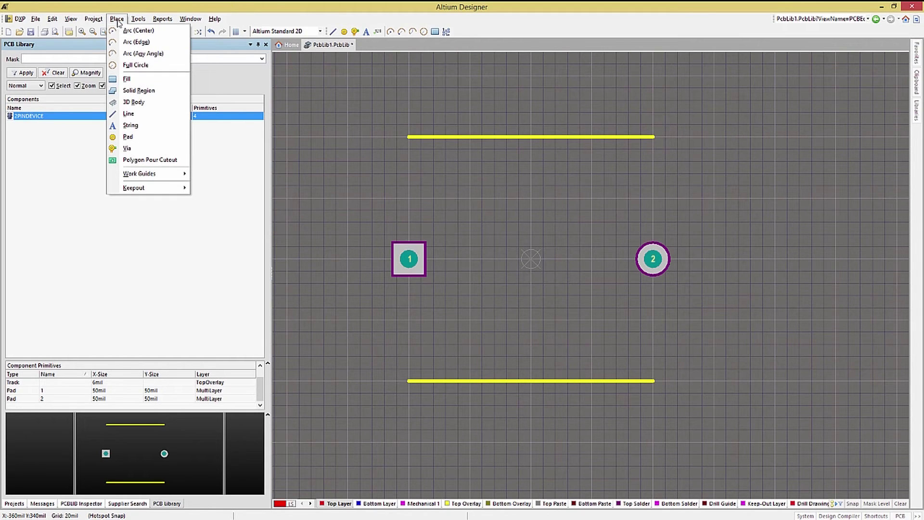
{"action": "left_click", "coordinate": [143, 103]}
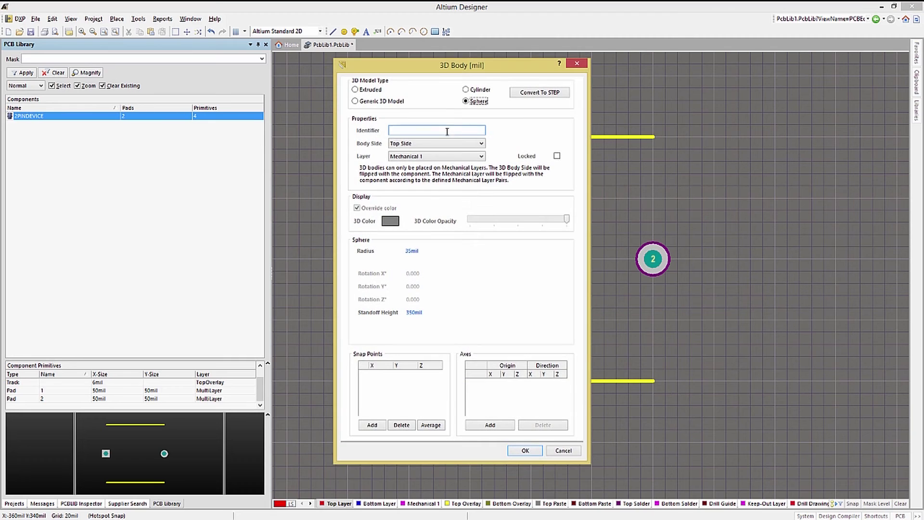
{"action": "left_click", "coordinate": [467, 101]}
{"action": "left_click", "coordinate": [478, 91]}
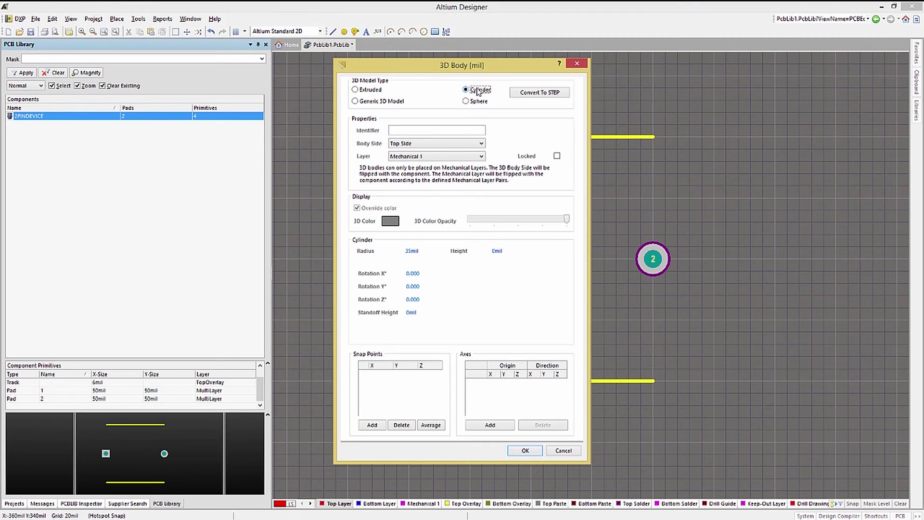
{"action": "left_click", "coordinate": [374, 91]}
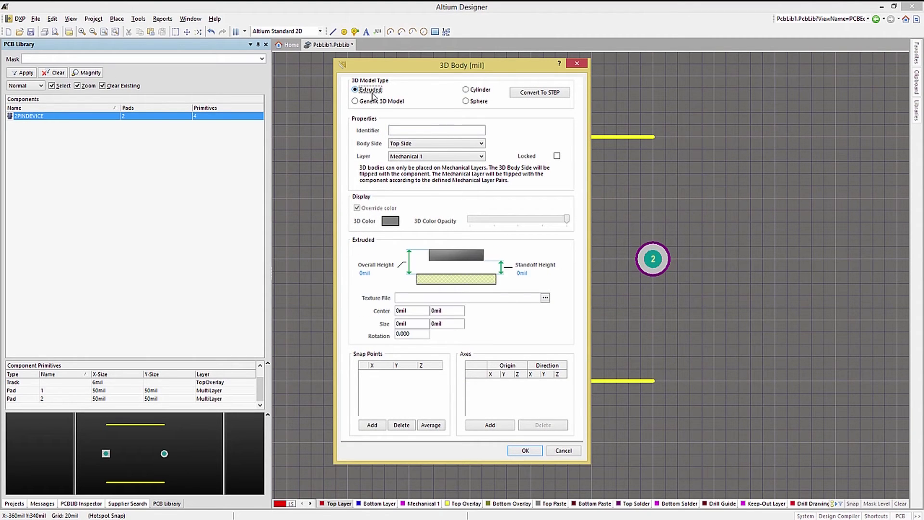
{"action": "left_click", "coordinate": [376, 102]}
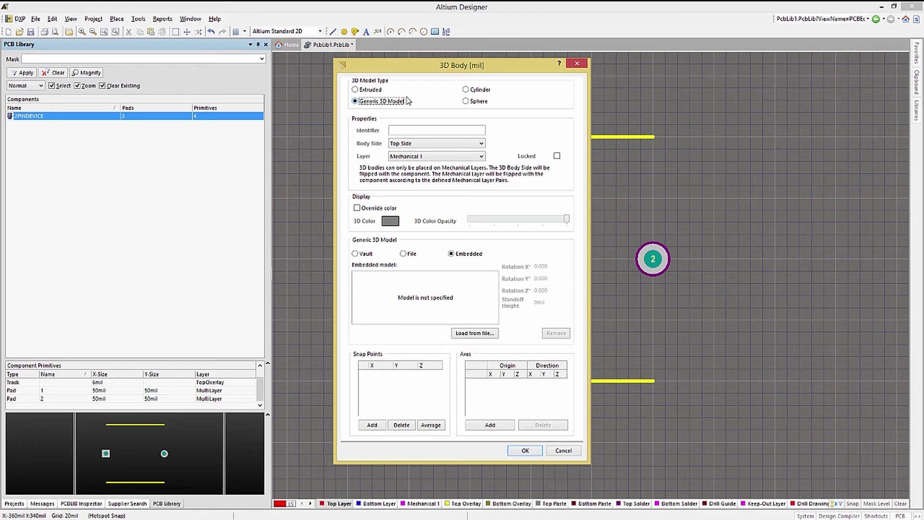
{"action": "left_click", "coordinate": [370, 91]}
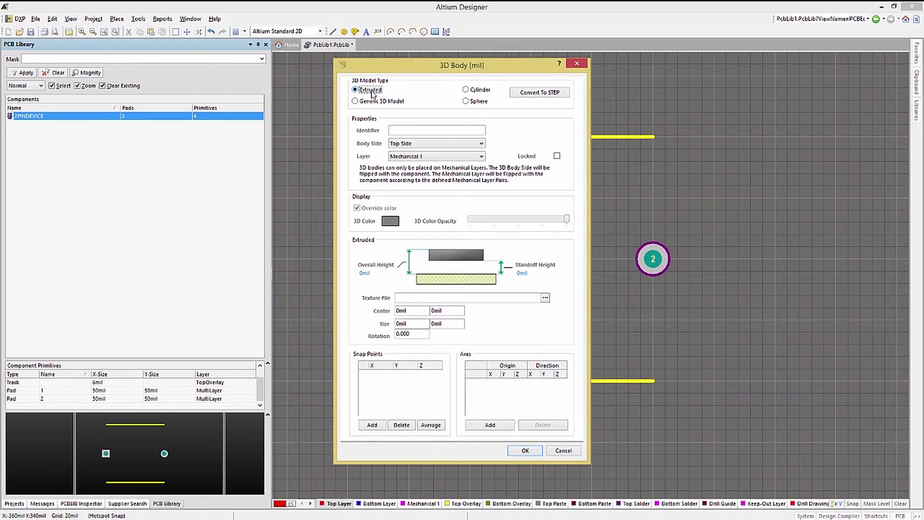
Make the body green with 200mil overall height and 20mil standoff height.
{"action": "left_click", "coordinate": [393, 223]}
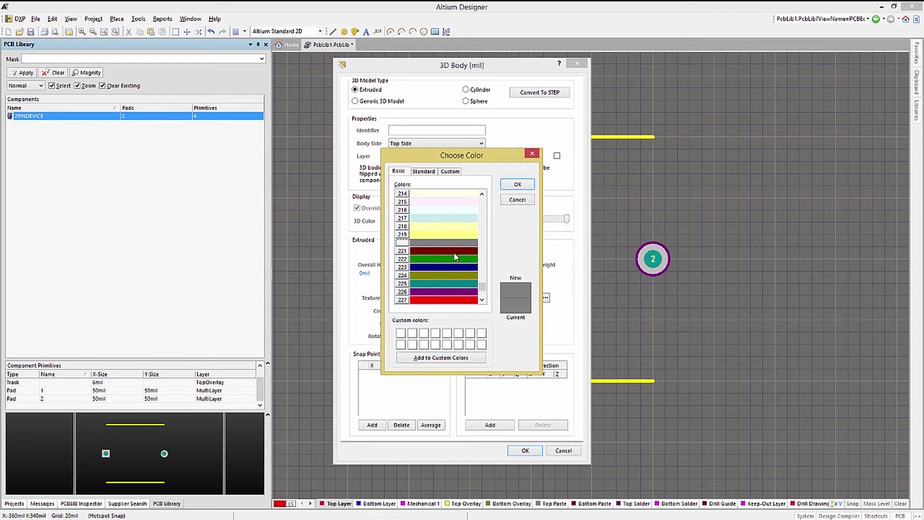
{"action": "left_click", "coordinate": [457, 263]}
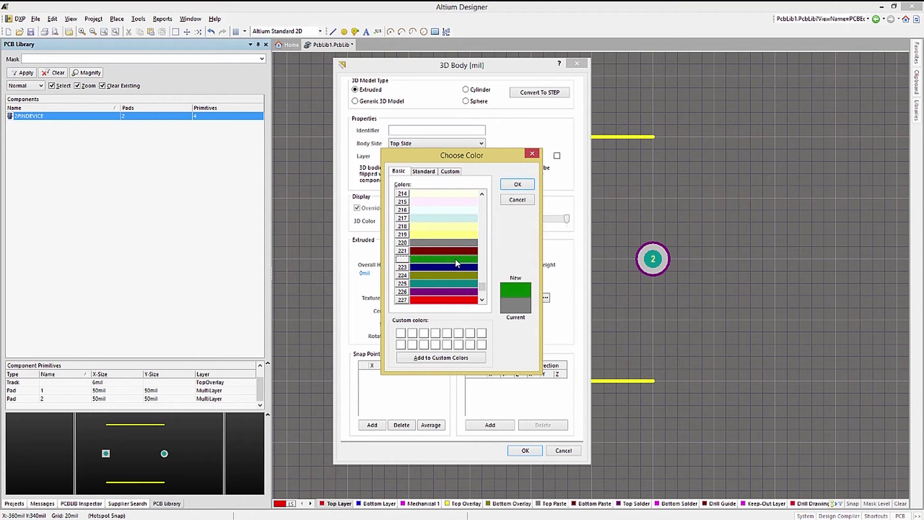
{"action": "left_click", "coordinate": [518, 185]}
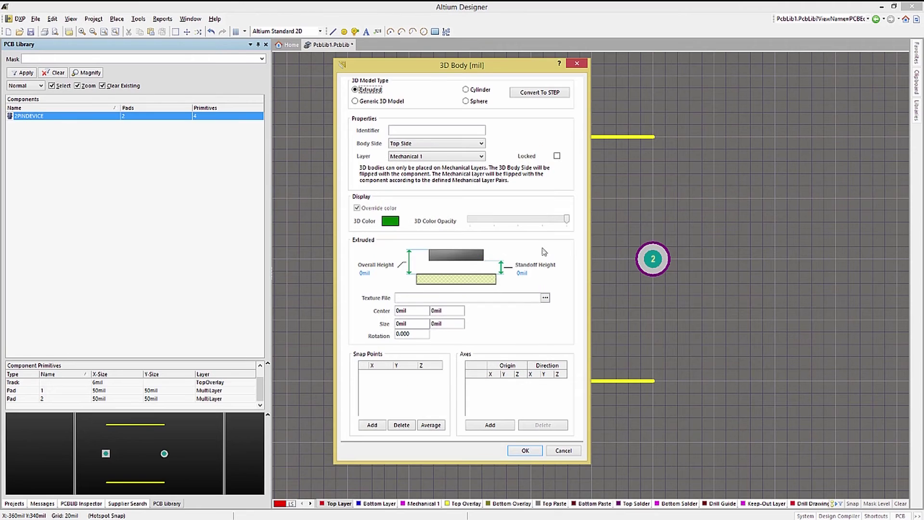
{"action": "left_click", "coordinate": [364, 273]}
{"action": "type", "text": "200"}
{"action": "left_click", "coordinate": [516, 273]}
{"action": "type", "text": "20"}
{"action": "left_click", "coordinate": [525, 451]}
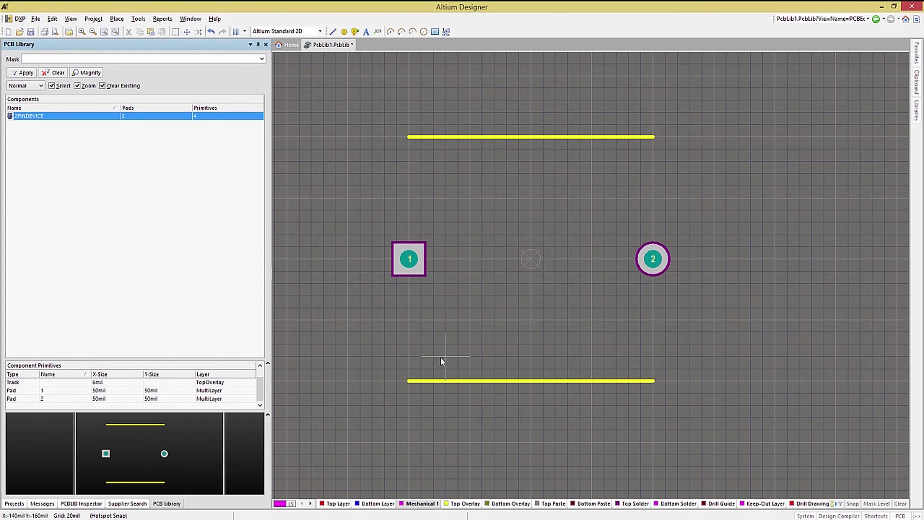
Outline an eight-cornered extruded body around both pads, then view it in 3D.
{"action": "left_click", "coordinate": [349, 198]}
{"action": "left_click", "coordinate": [409, 137]}
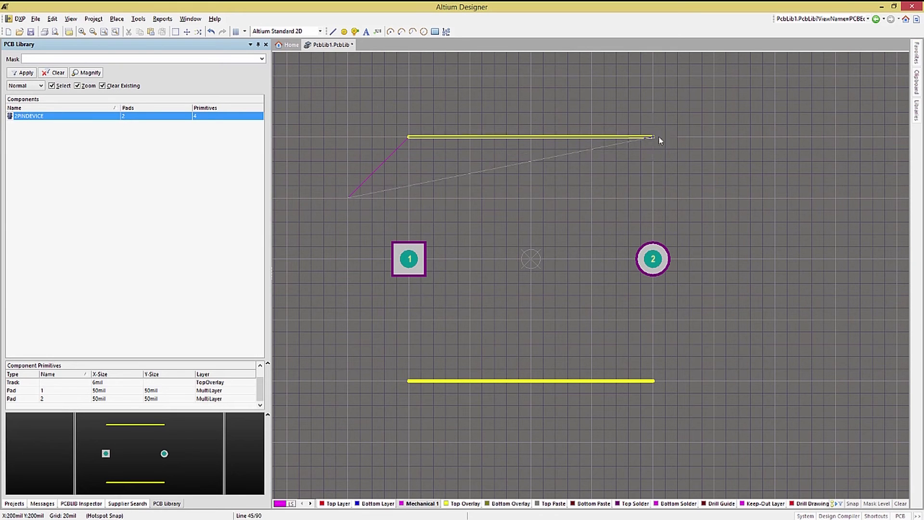
{"action": "left_click", "coordinate": [654, 137]}
{"action": "left_click", "coordinate": [714, 198]}
{"action": "left_click", "coordinate": [714, 319]}
{"action": "left_click", "coordinate": [653, 380]}
{"action": "left_click", "coordinate": [408, 380]}
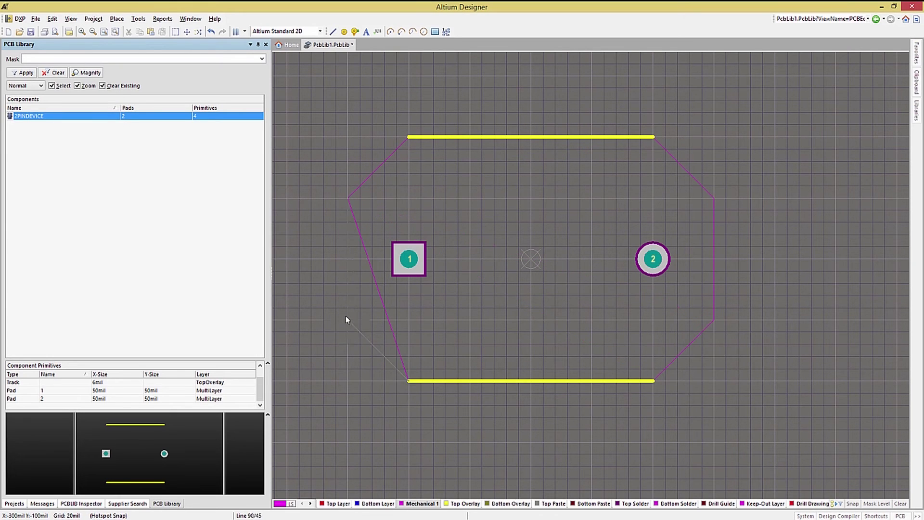
{"action": "left_click", "coordinate": [349, 319]}
{"action": "right_click", "coordinate": [354, 267]}
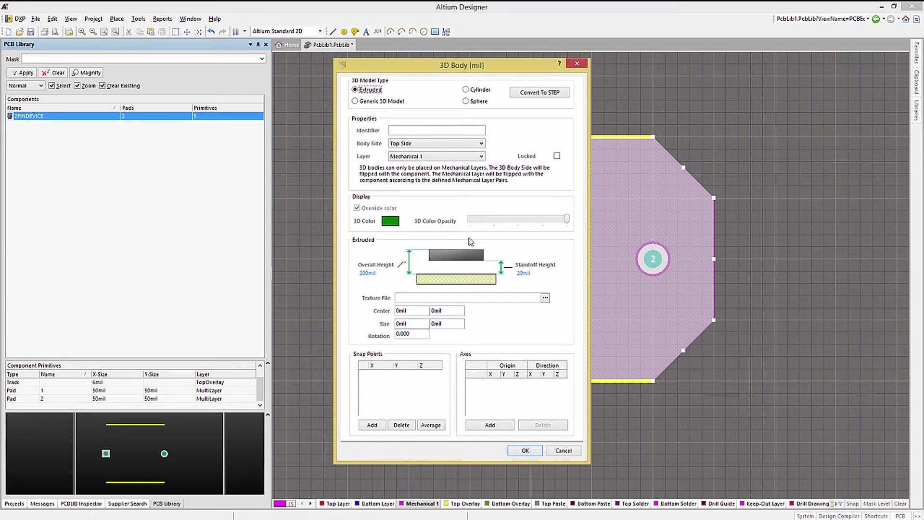
{"action": "left_click", "coordinate": [562, 451]}
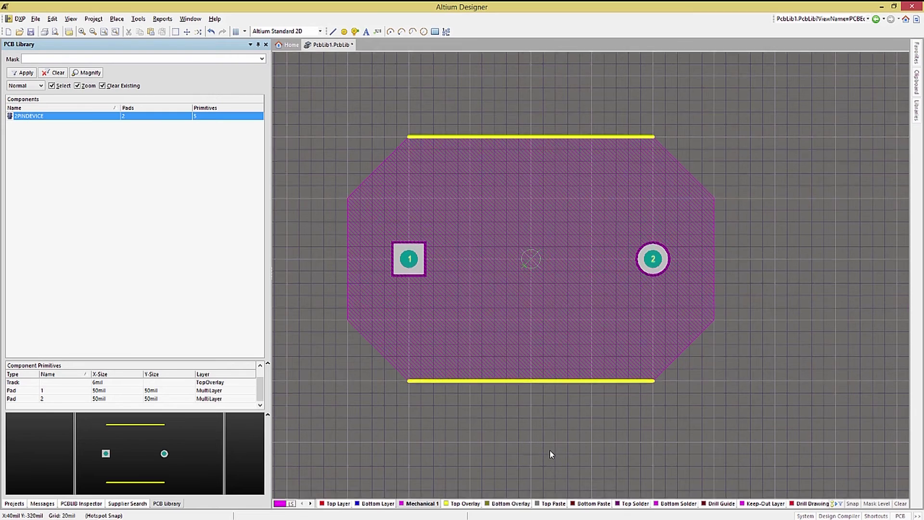
{"action": "key", "text": "3"}
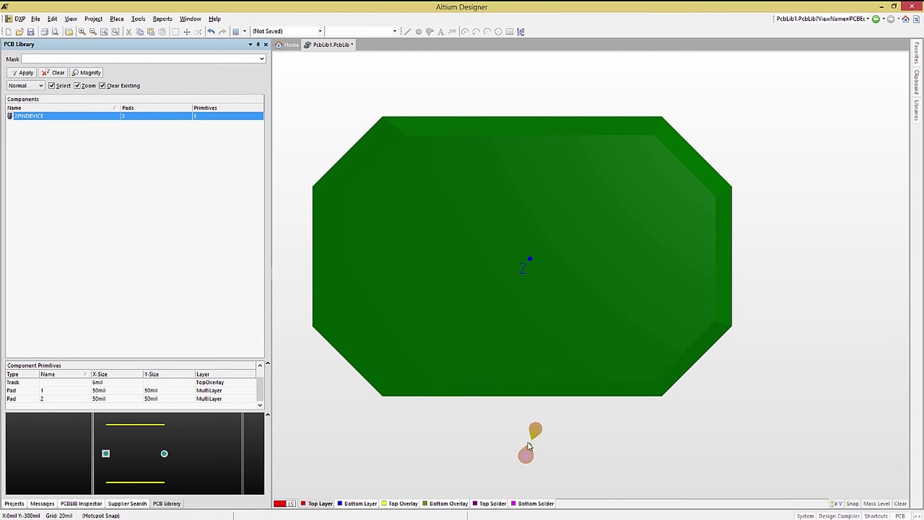
Tilt the 3D view to see the body's thickness, then return to 2D.
{"action": "key", "text": "shift"}
{"action": "right_click_drag", "start_coordinate": [543, 408], "coordinate": [615, 361], "text": "shift"}
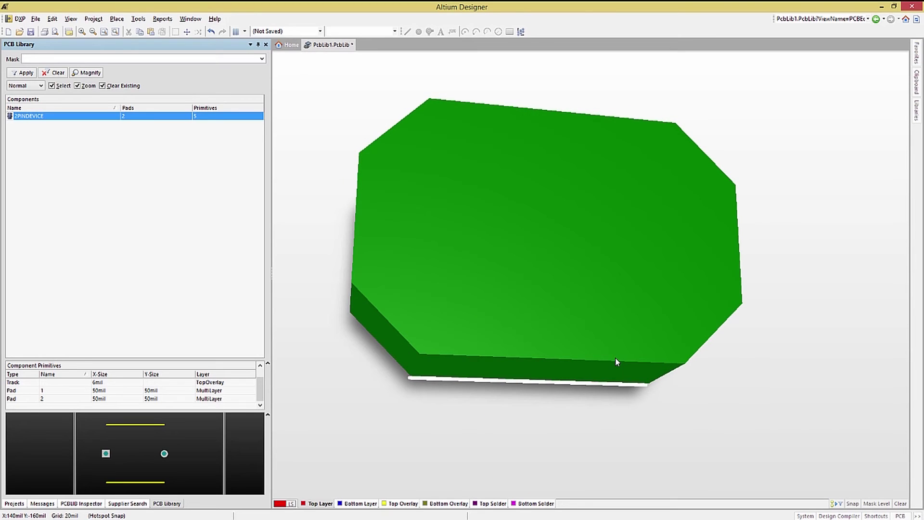
{"action": "key", "text": "2"}
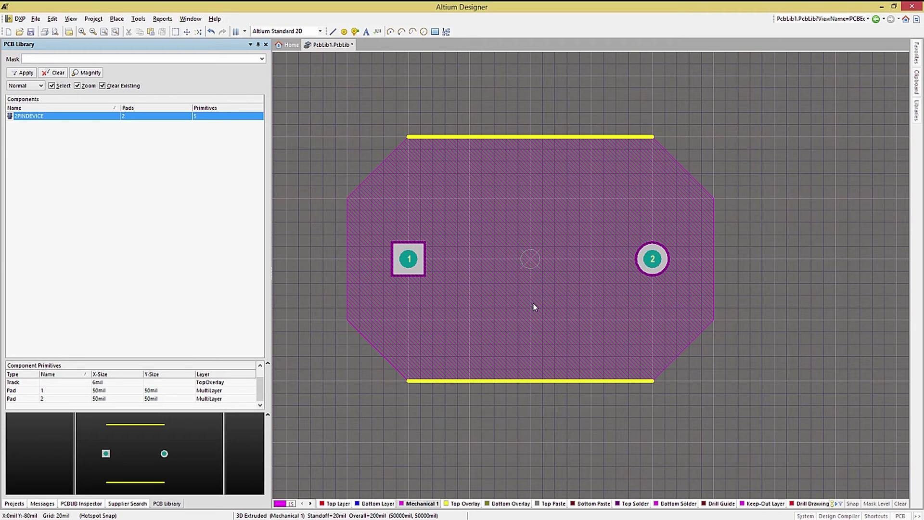
Place cylinders of radius 56, height 350, standoff 20 centred on pads 2 and 1.
{"action": "left_click", "coordinate": [117, 19]}
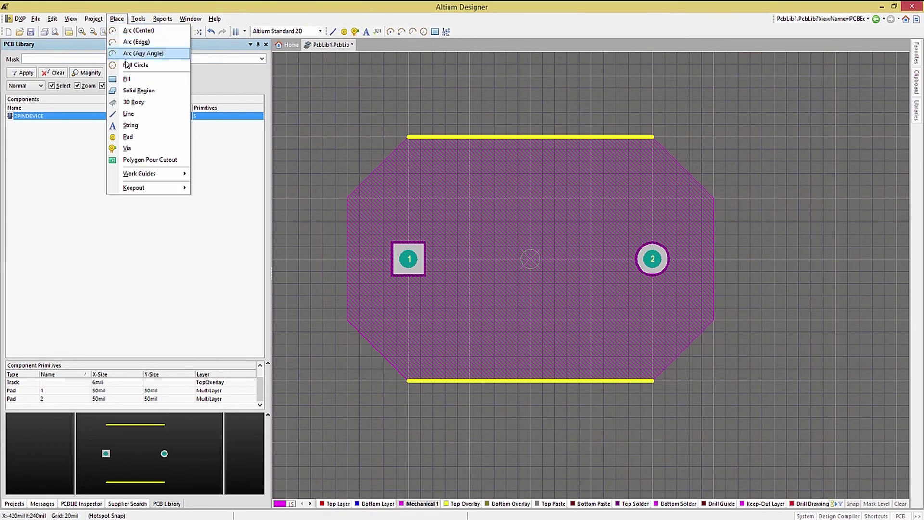
{"action": "key", "text": "Escape"}
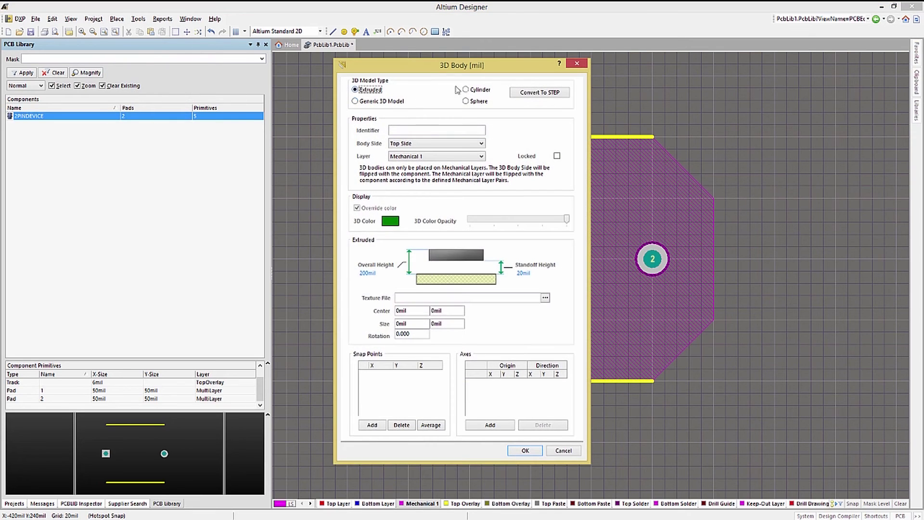
{"action": "left_click", "coordinate": [465, 90]}
{"action": "left_click", "coordinate": [409, 251]}
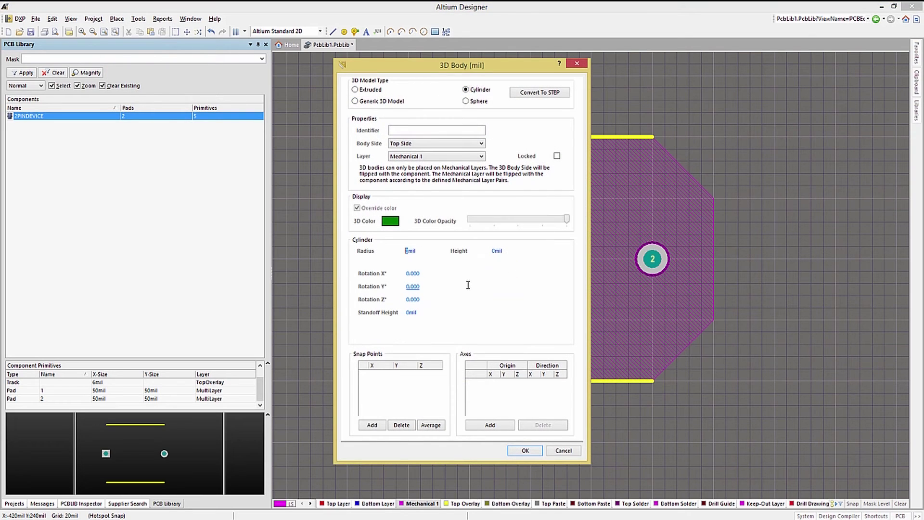
{"action": "type", "text": "56"}
{"action": "left_click", "coordinate": [497, 251]}
{"action": "type", "text": "350"}
{"action": "left_click", "coordinate": [408, 314]}
{"action": "type", "text": "20"}
{"action": "left_click", "coordinate": [525, 450]}
{"action": "left_click", "coordinate": [653, 260]}
{"action": "key", "text": "Return"}
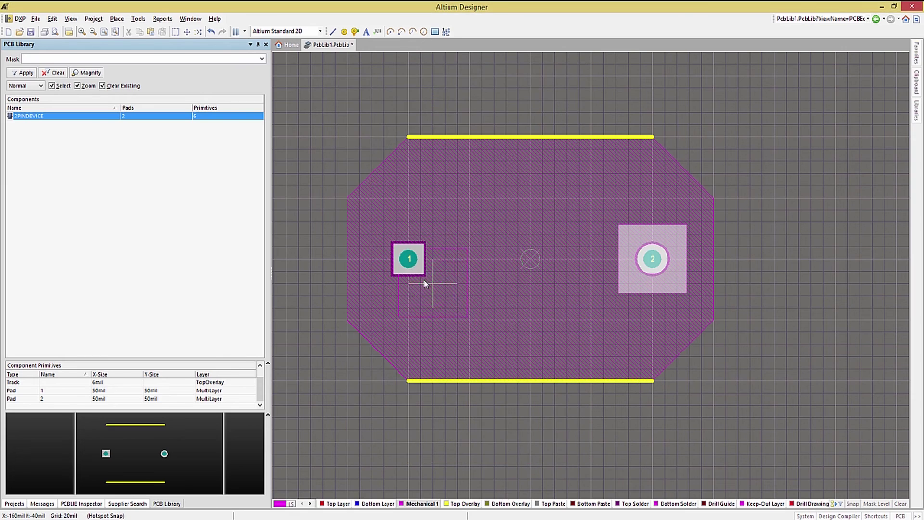
{"action": "left_click", "coordinate": [410, 260]}
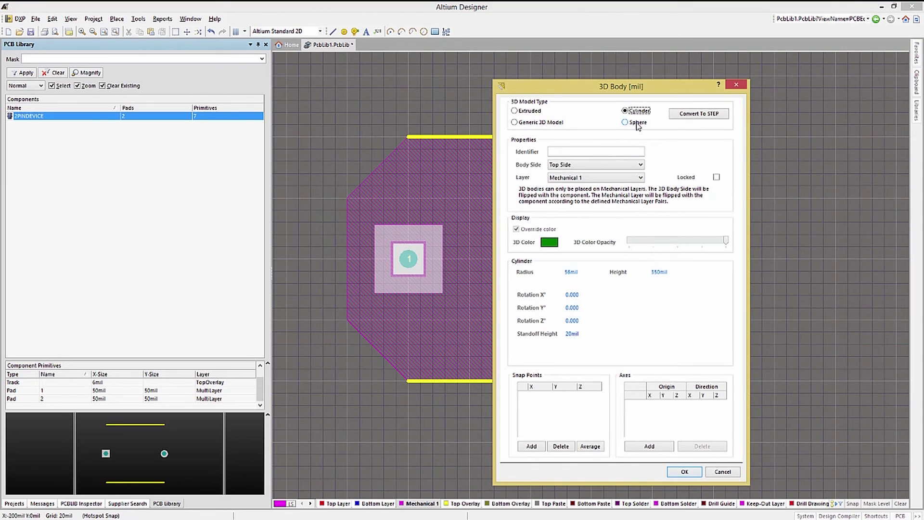
Set up a sphere body with 350 standoff, then view the footprint in 3D.
{"action": "left_click", "coordinate": [638, 122]}
{"action": "left_click", "coordinate": [636, 110]}
{"action": "left_click", "coordinate": [636, 122]}
{"action": "left_click", "coordinate": [571, 334]}
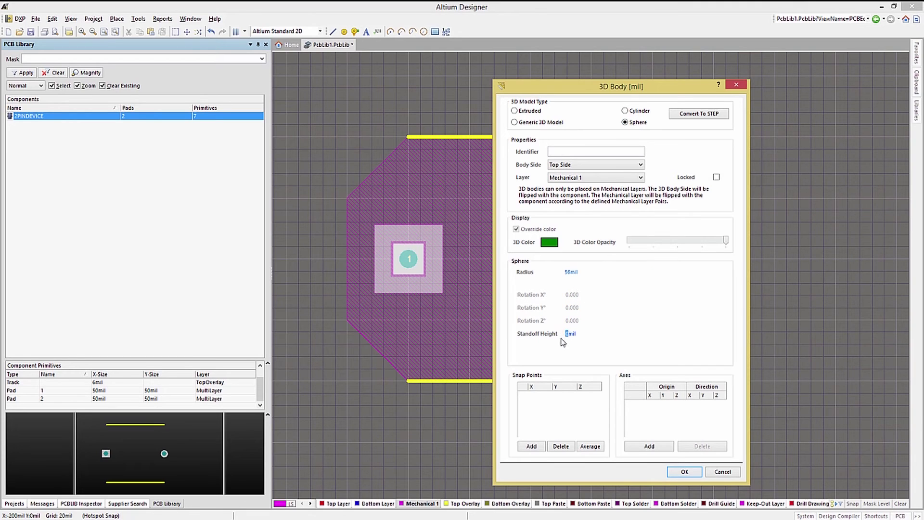
{"action": "type", "text": "350"}
{"action": "key", "text": "Escape"}
{"action": "key", "text": "3"}
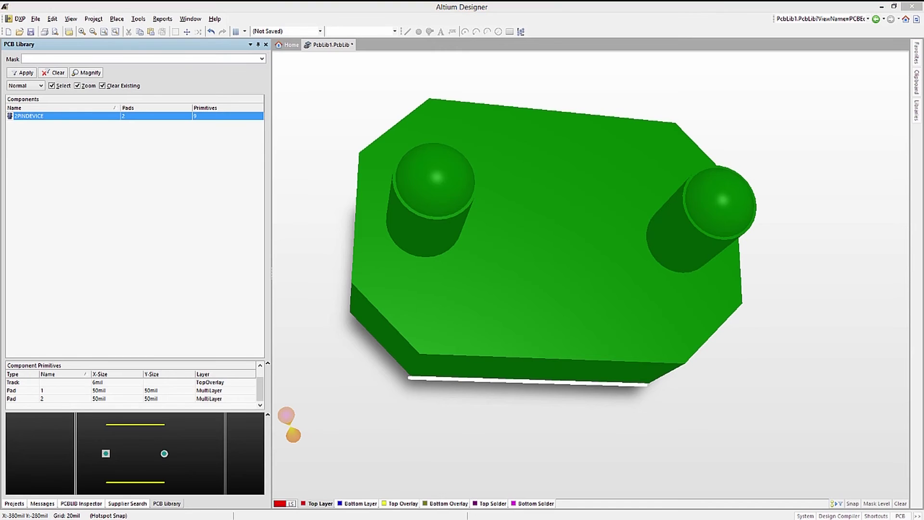
Place two MH pads with 30mil holes, one below and one above the body.
{"action": "key", "text": "2"}
{"action": "left_click", "coordinate": [117, 19]}
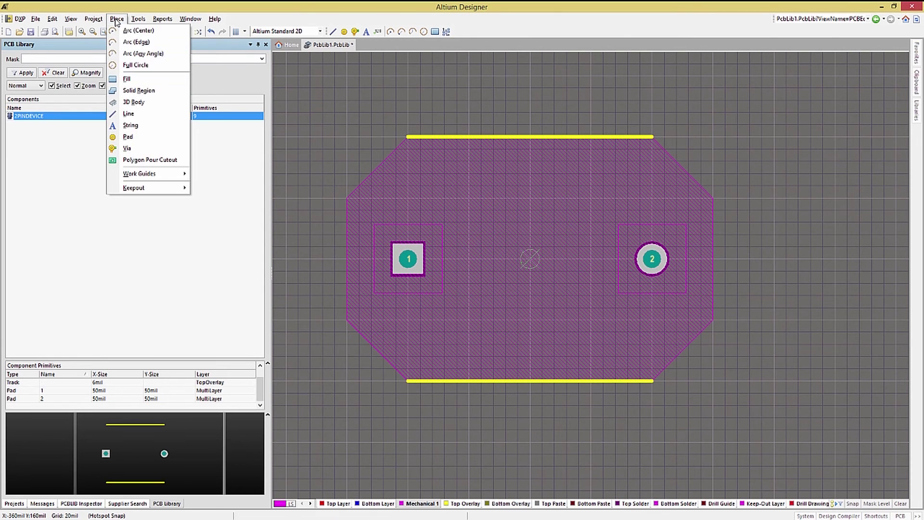
{"action": "left_click", "coordinate": [133, 138]}
{"action": "key", "text": "Tab"}
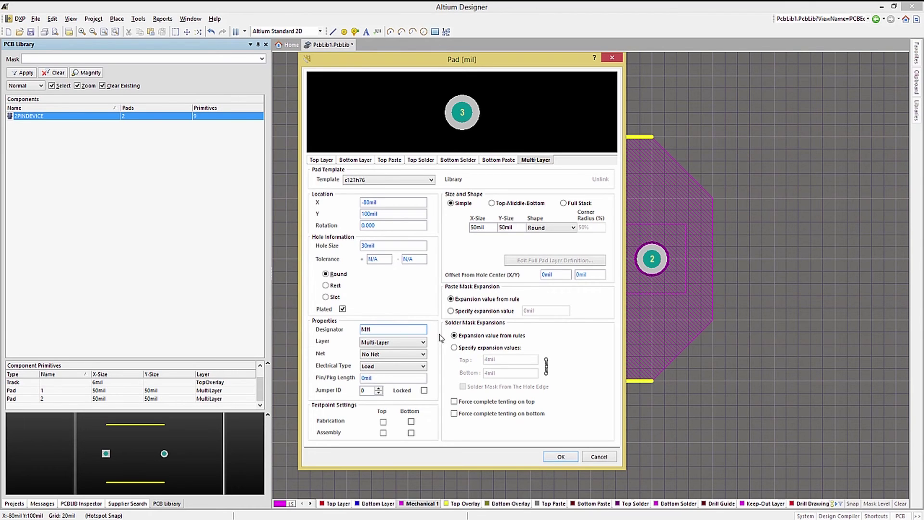
{"action": "left_click", "coordinate": [560, 458]}
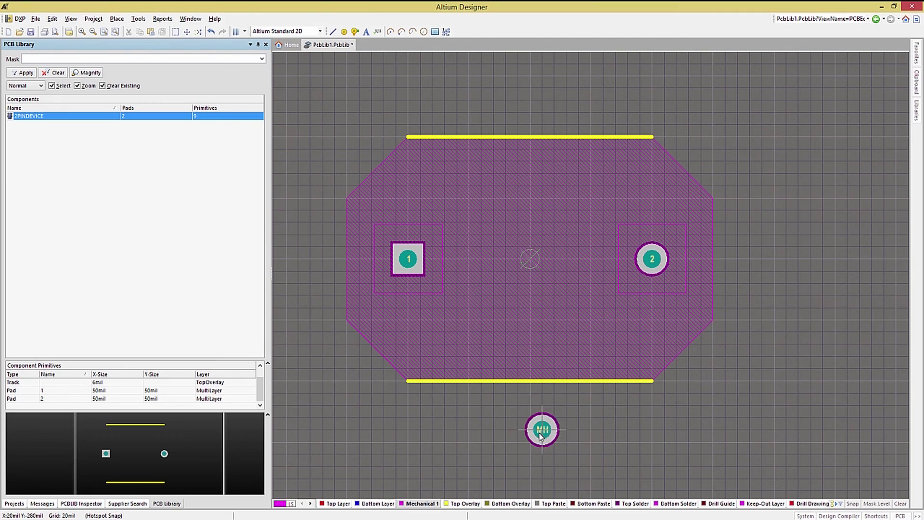
{"action": "left_click", "coordinate": [530, 419]}
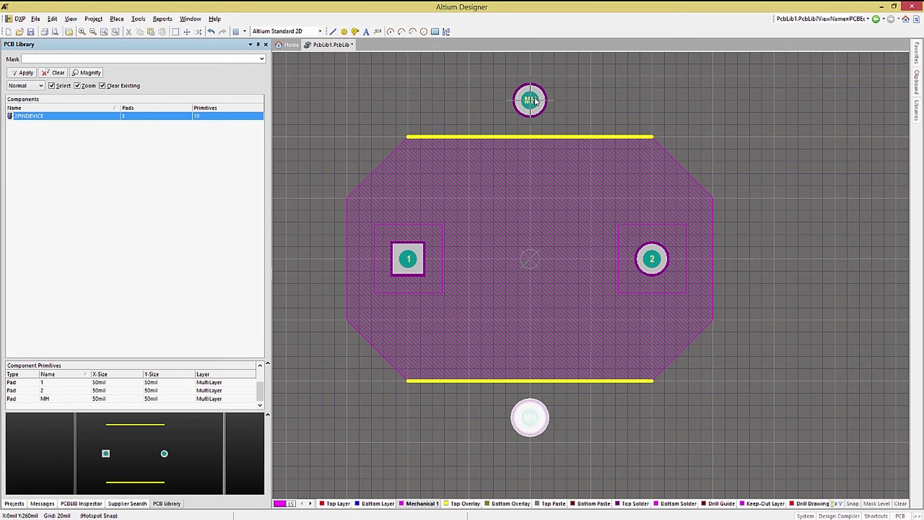
{"action": "left_click", "coordinate": [529, 100]}
{"action": "right_click", "coordinate": [587, 97]}
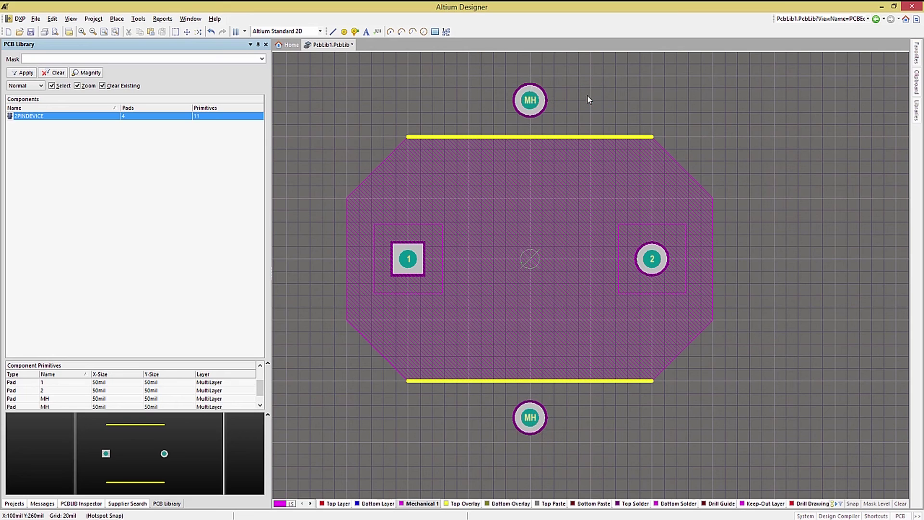
Check the mounting holes from above in 3D, then return to 2D.
{"action": "key", "text": "3"}
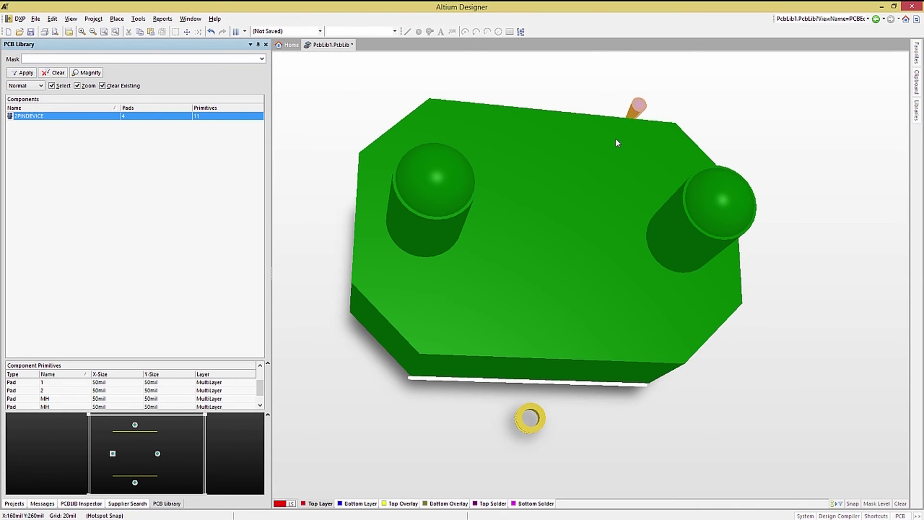
{"action": "scroll", "coordinate": [620, 141], "scroll_direction": "down", "scroll_amount": 2, "text": "ctrl"}
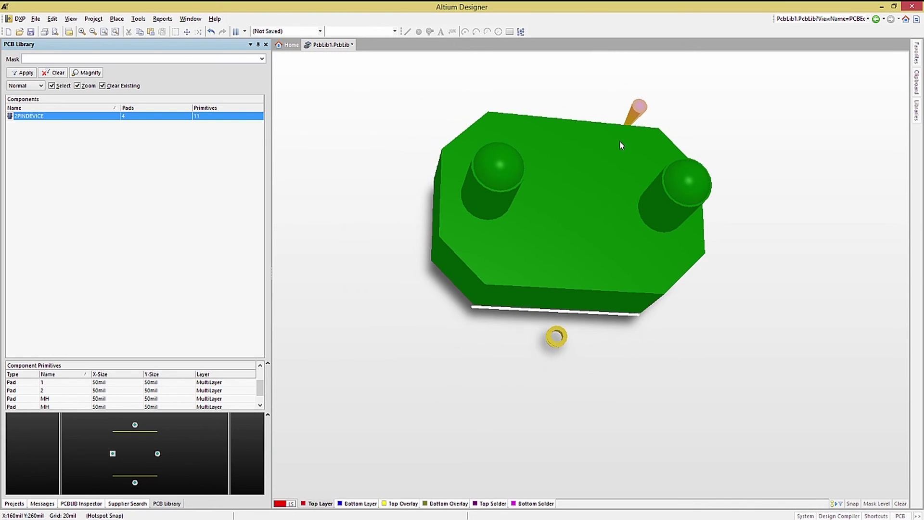
{"action": "right_click_drag", "start_coordinate": [620, 143], "coordinate": [622, 192], "text": "shift"}
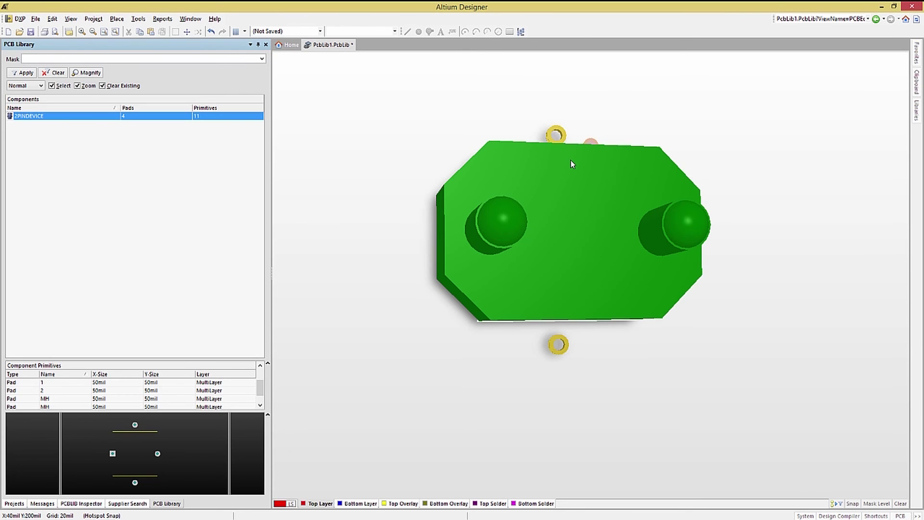
{"action": "key", "text": "2"}
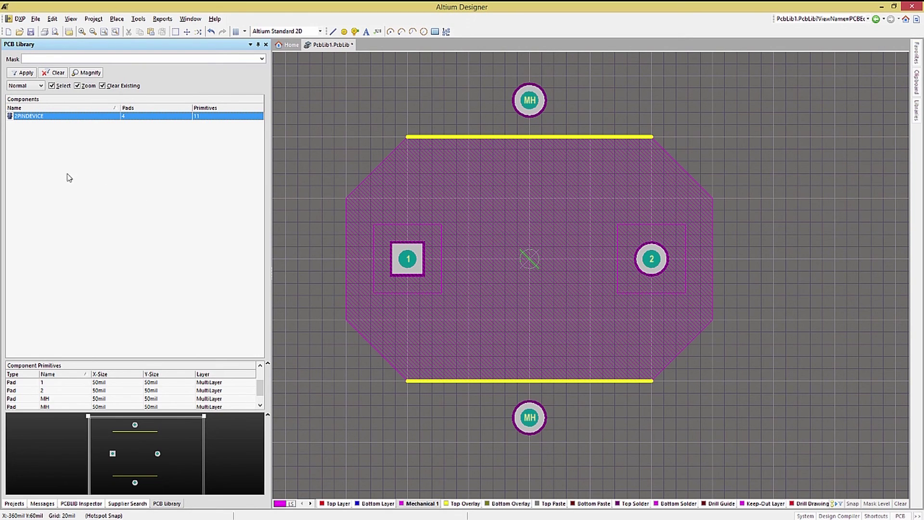
Start the IPC Compliant Footprint Wizard for a BGA with full-matrix ball layout.
{"action": "left_click", "coordinate": [138, 20]}
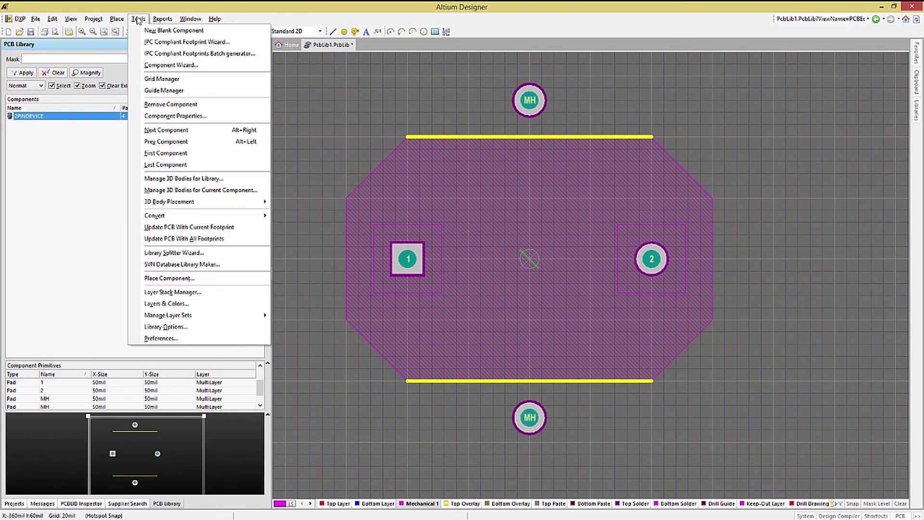
{"action": "left_click", "coordinate": [168, 42]}
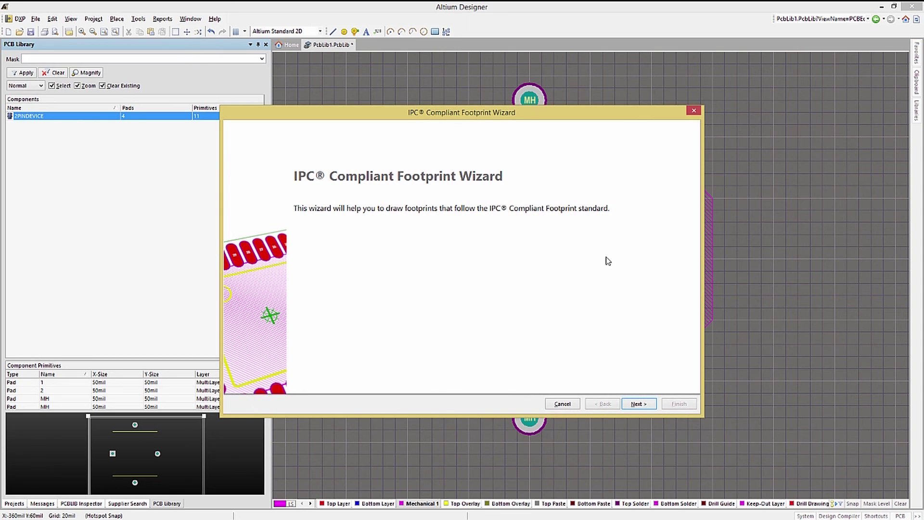
{"action": "left_click", "coordinate": [638, 405]}
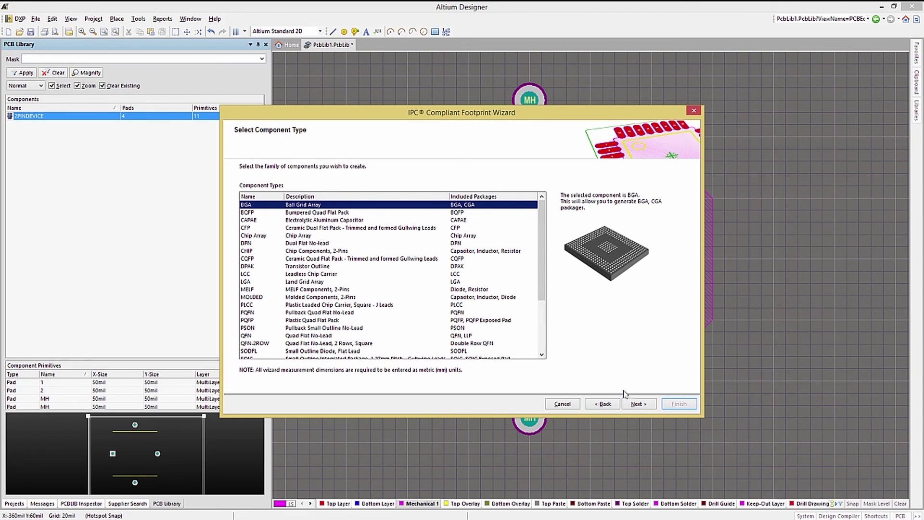
{"action": "left_click", "coordinate": [642, 406]}
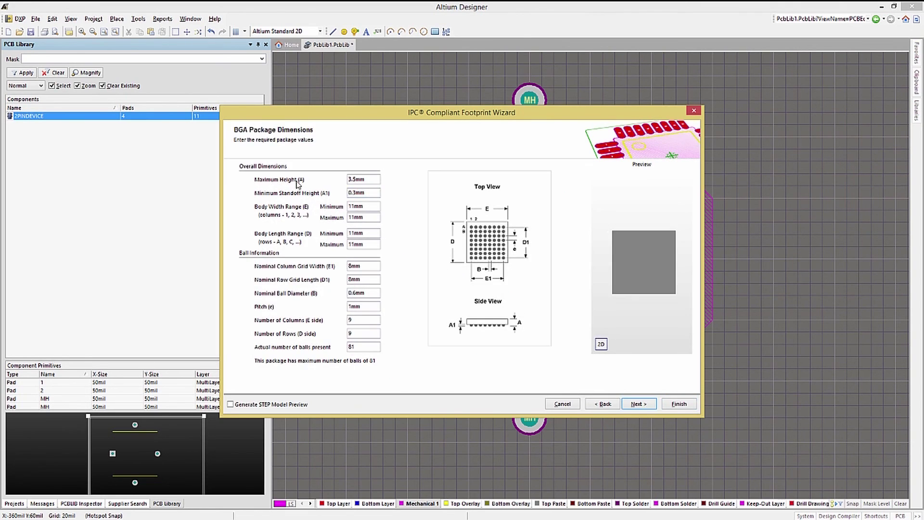
{"action": "key", "text": "Tab"}
{"action": "key", "text": "Tab"}
{"action": "key", "text": "Tab"}
{"action": "key", "text": "Tab"}
{"action": "key", "text": "Tab"}
{"action": "key", "text": "Tab"}
{"action": "key", "text": "Tab"}
{"action": "left_click", "coordinate": [639, 404]}
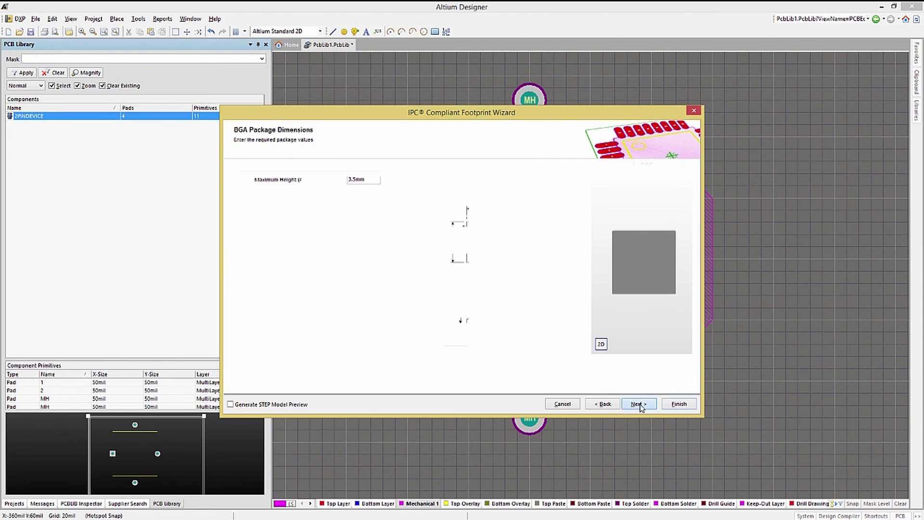
{"action": "left_click", "coordinate": [337, 182]}
{"action": "left_click", "coordinate": [337, 189]}
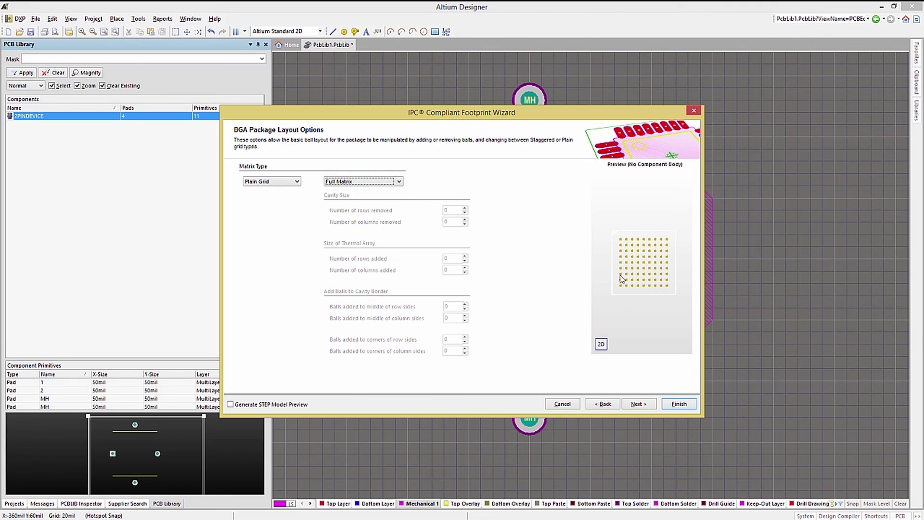
{"action": "left_click", "coordinate": [639, 403]}
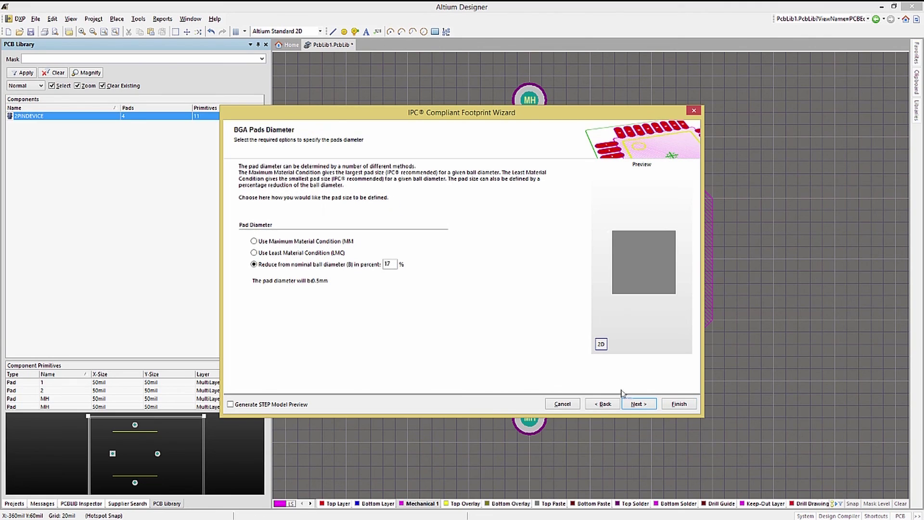
Size pads by maximum material condition and accept remaining pages to generate the footprint.
{"action": "left_click", "coordinate": [254, 242]}
{"action": "left_click", "coordinate": [640, 405]}
{"action": "left_click", "coordinate": [641, 404]}
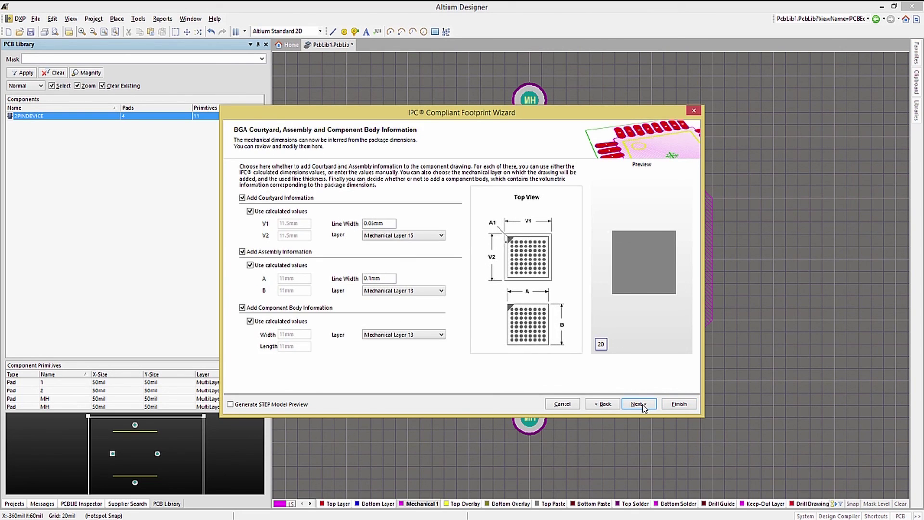
{"action": "left_click", "coordinate": [640, 404]}
{"action": "left_click", "coordinate": [641, 404]}
{"action": "left_click", "coordinate": [640, 404]}
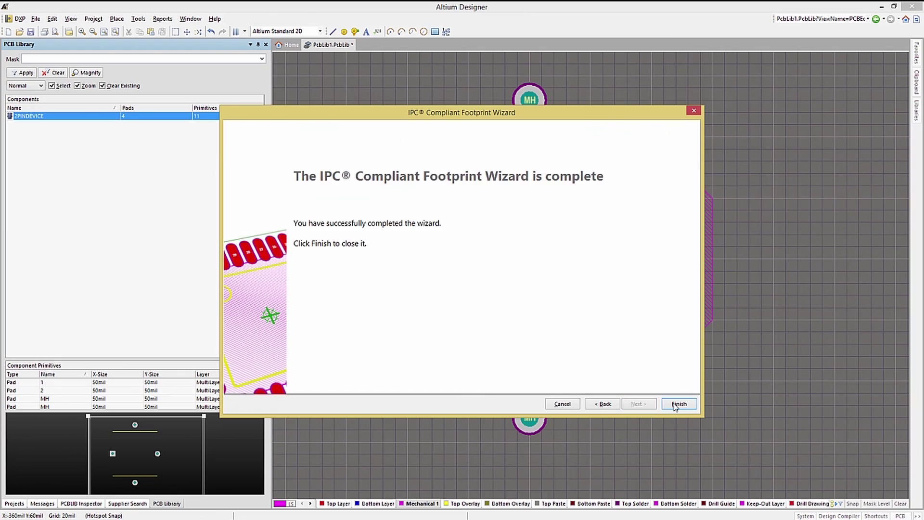
{"action": "left_click", "coordinate": [677, 404]}
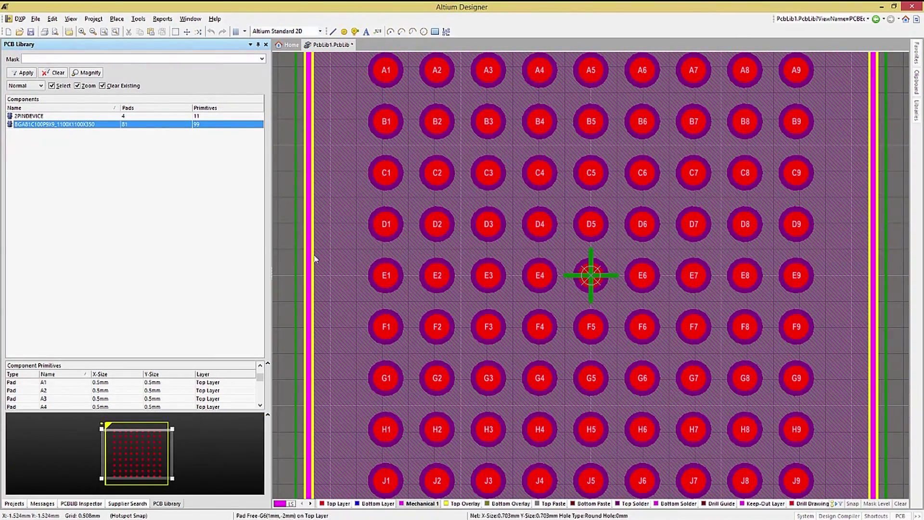
Zoom out on BGA81C100P9X9_1100X1100X350 and preview its body in 3D.
{"action": "scroll", "coordinate": [285, 245], "scroll_direction": "down", "scroll_amount": 3, "text": "ctrl"}
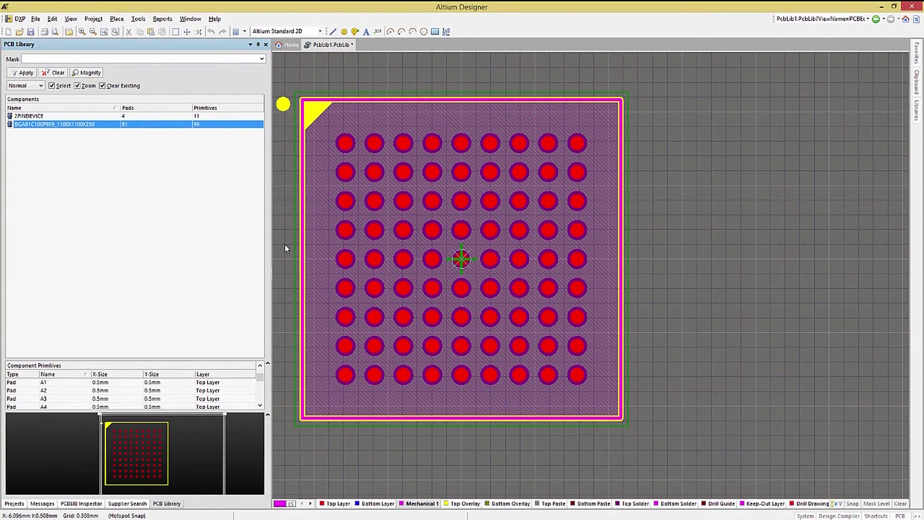
{"action": "key", "text": "3"}
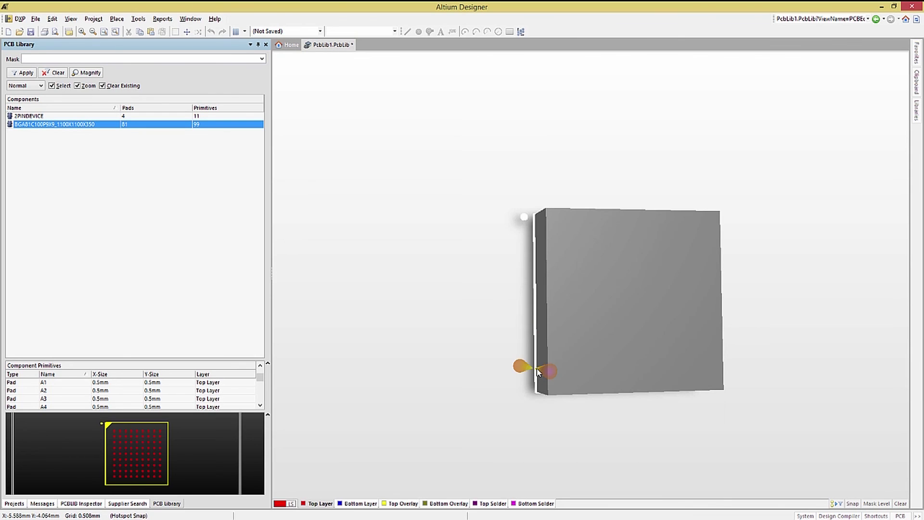
{"action": "key", "text": "shift"}
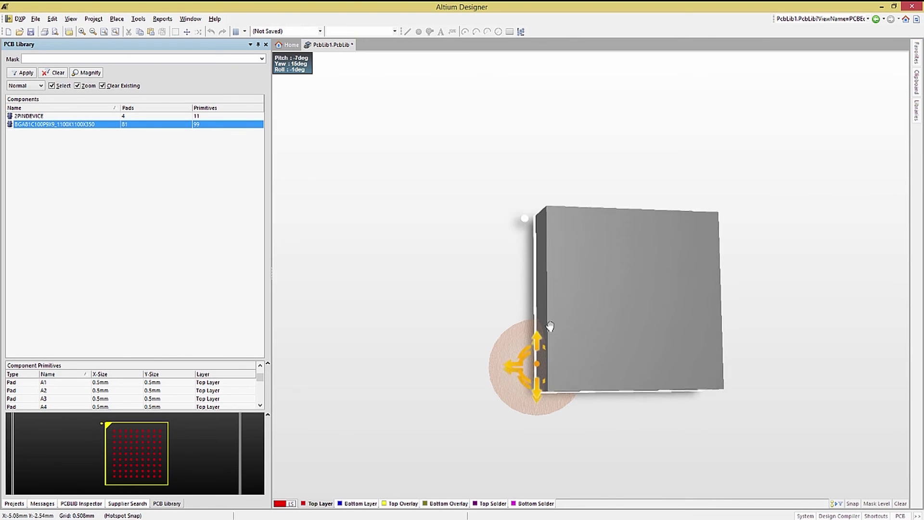